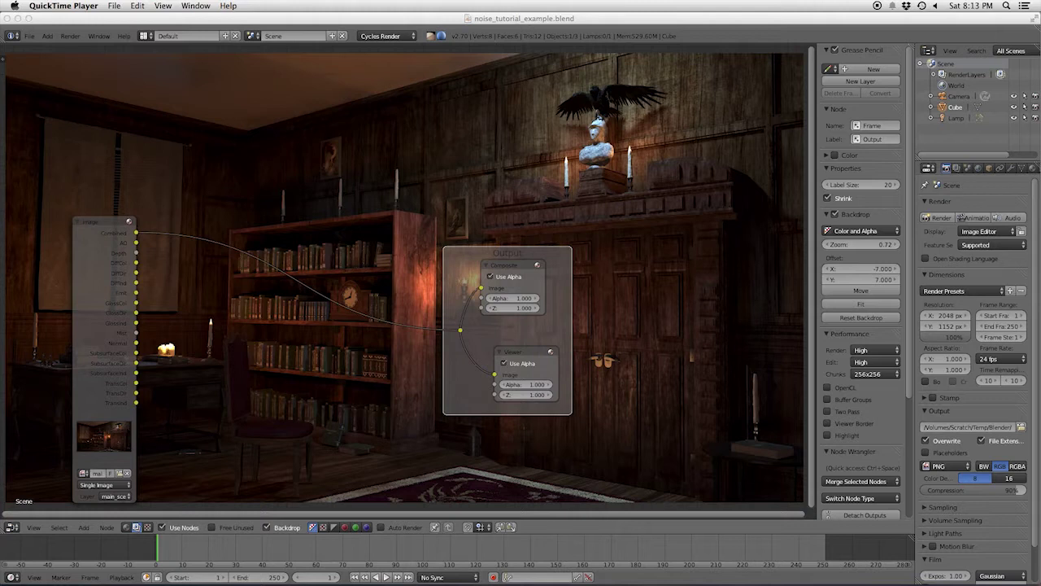
# Step: Rearrange the compositor nodes by shifting the Output frame over the fireplace and repositioning the render's Image node beside the bookcase
pyautogui.click(386, 151)
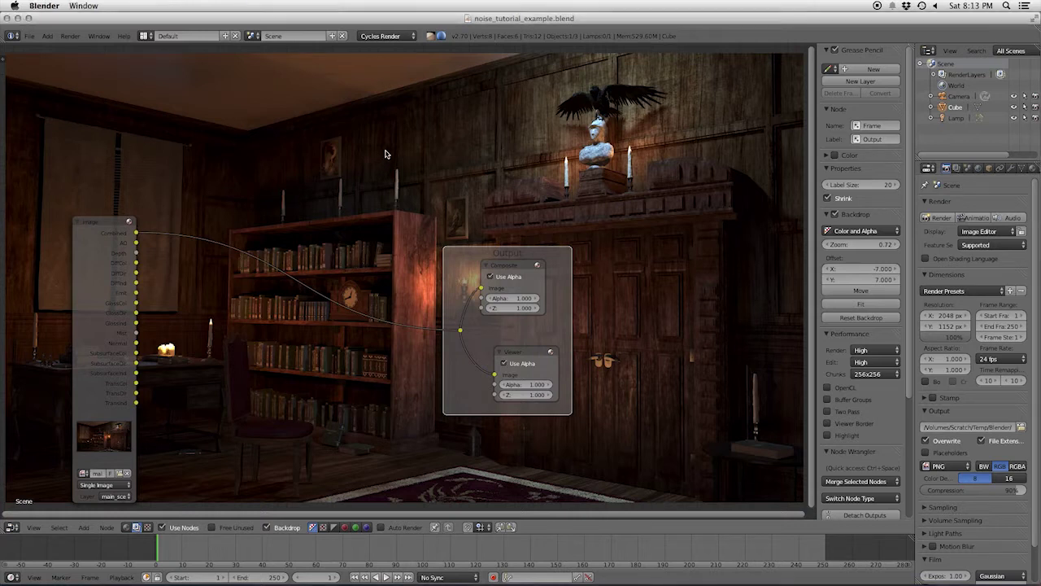
pyautogui.moveTo(463, 261); pyautogui.dragTo(564, 293)
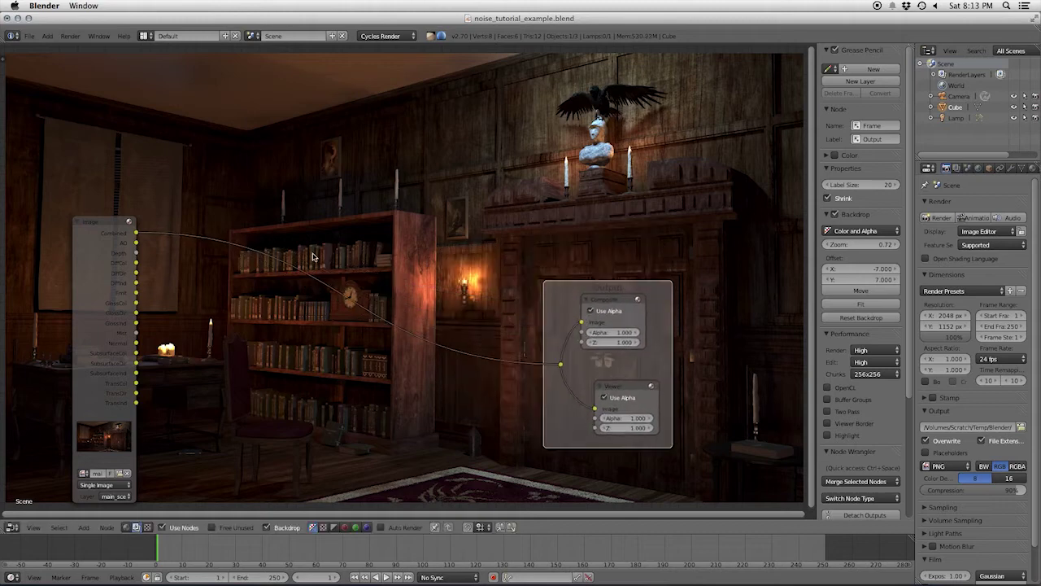
pyautogui.moveTo(111, 246); pyautogui.dragTo(337, 388)
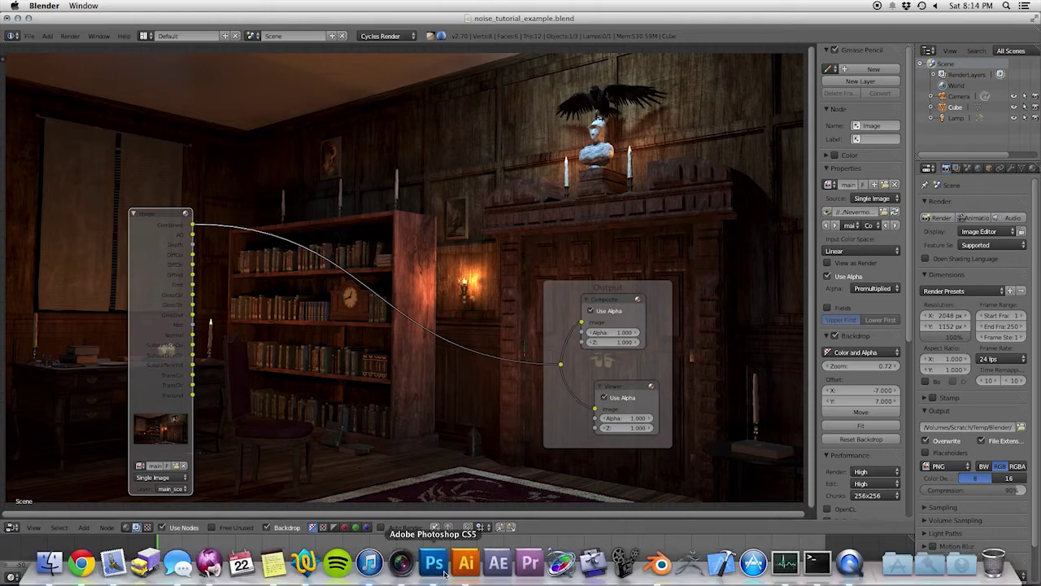
# Step: Switch to Photoshop and create a new 2048 by 1152 pixel document named noise_plate
pyautogui.click(433, 565)
pyautogui.click(96, 5)
pyautogui.click(99, 19)
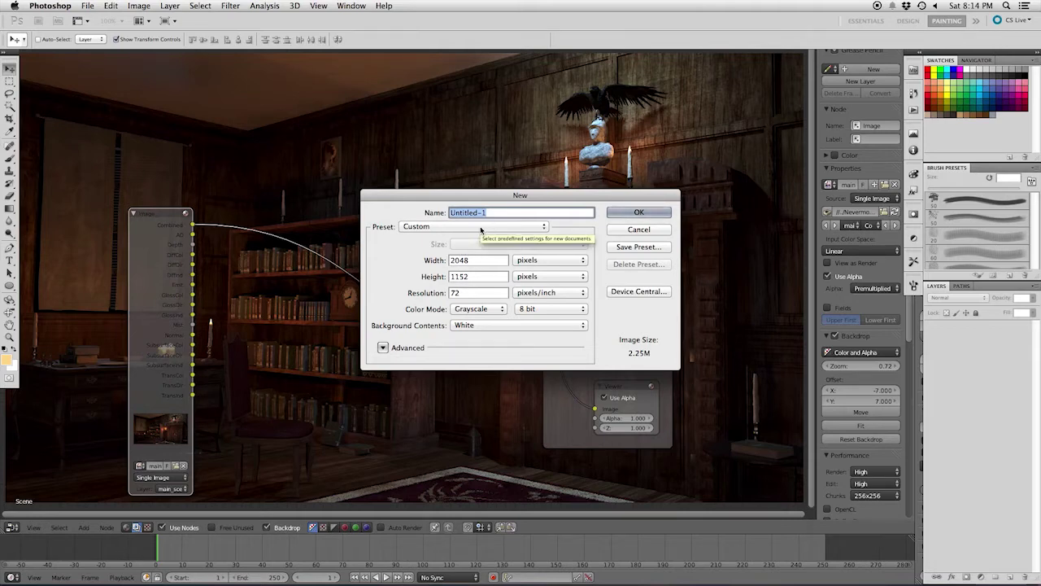
pyautogui.write('noise_plate')
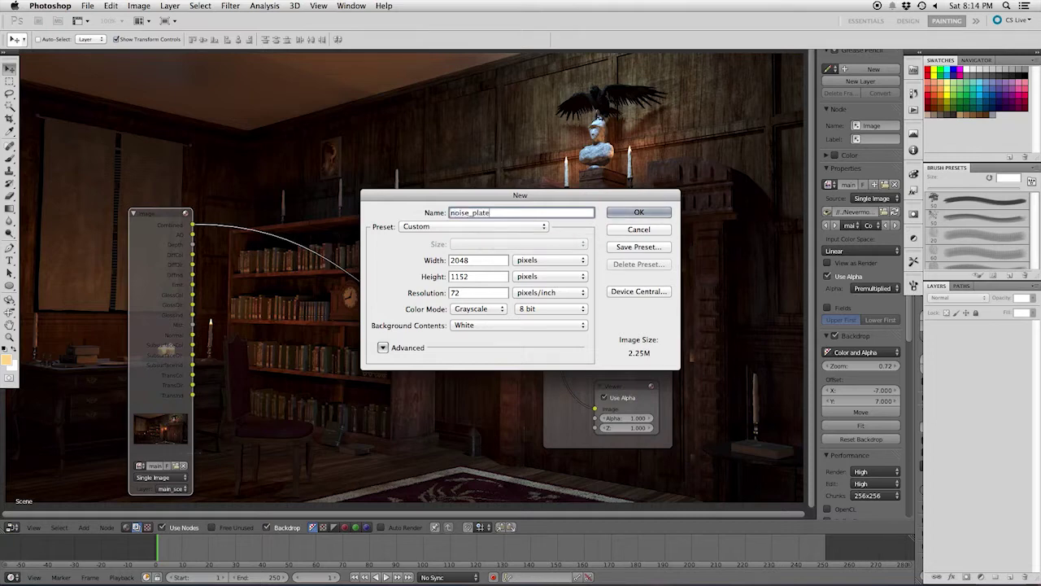
pyautogui.press('Return')
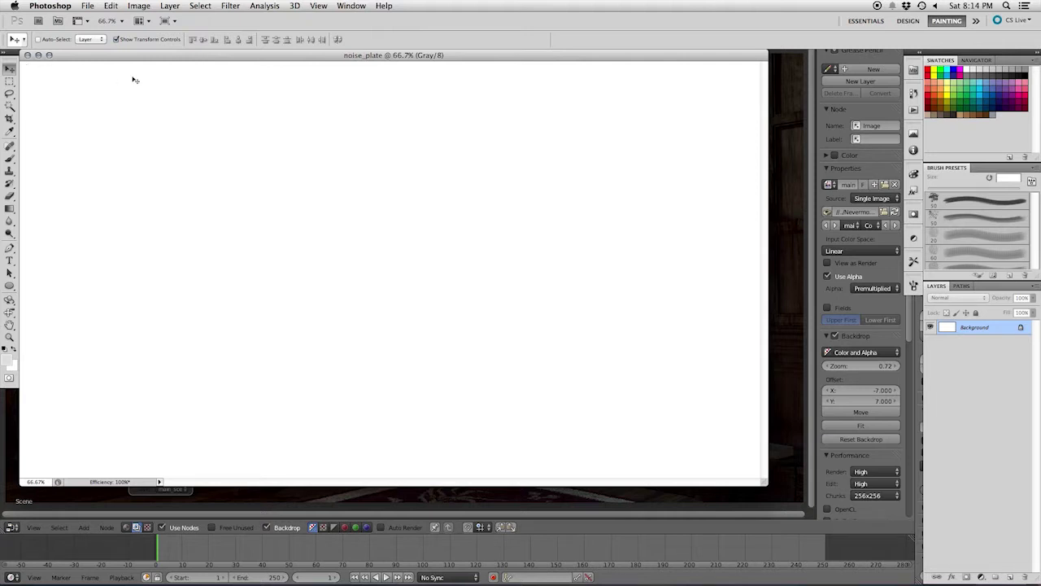
# Step: Fill the Background layer of the noise_plate document with black
pyautogui.click(94, 5)
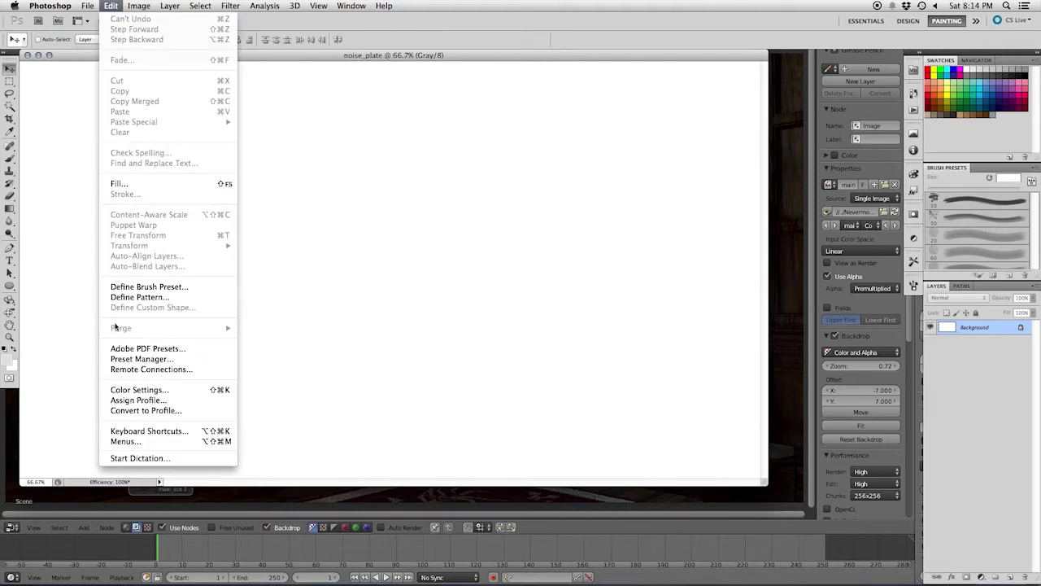
pyautogui.moveTo(123, 6)
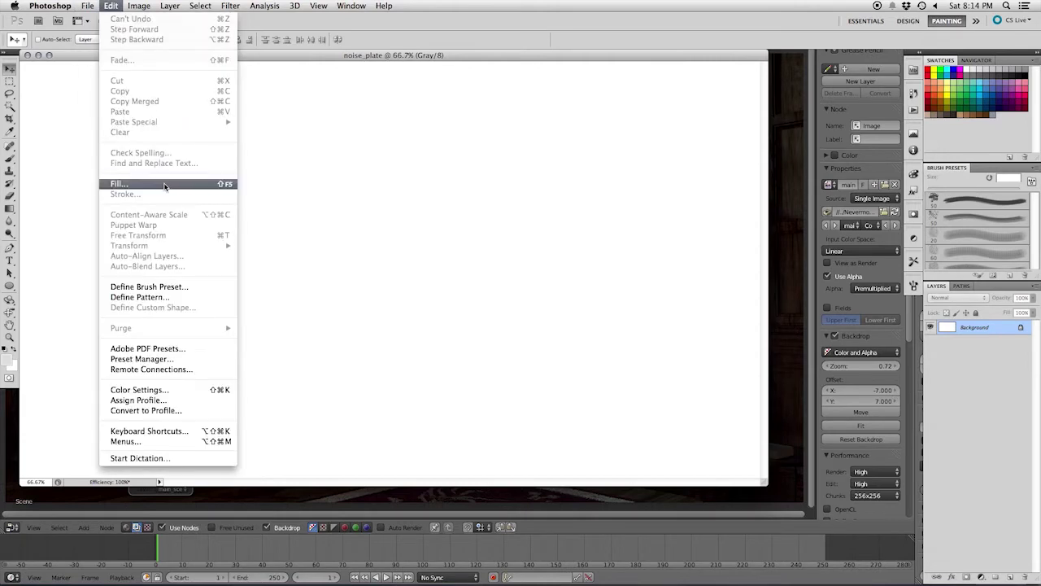
pyautogui.click(165, 186)
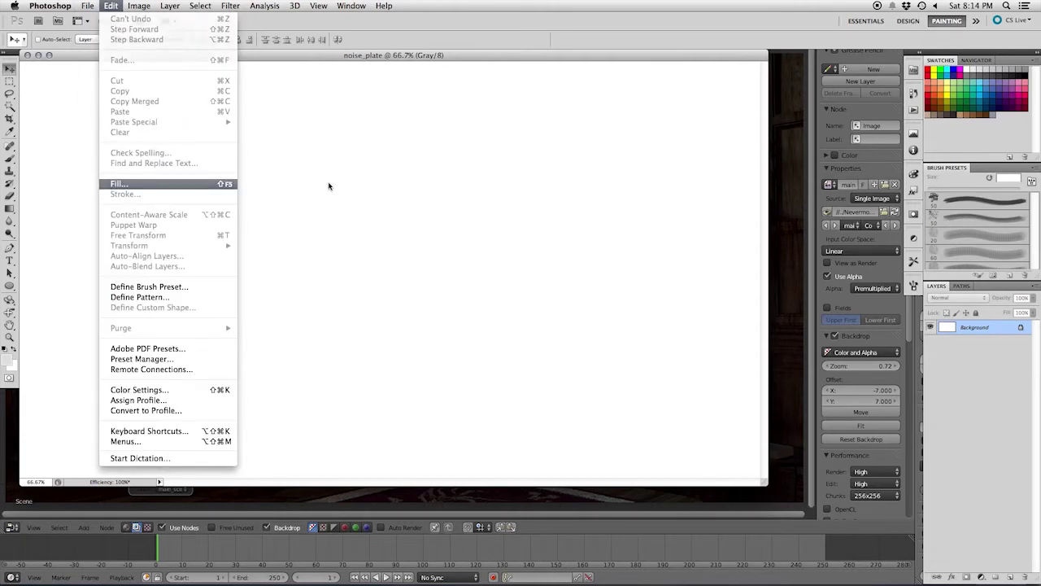
pyautogui.click(587, 238)
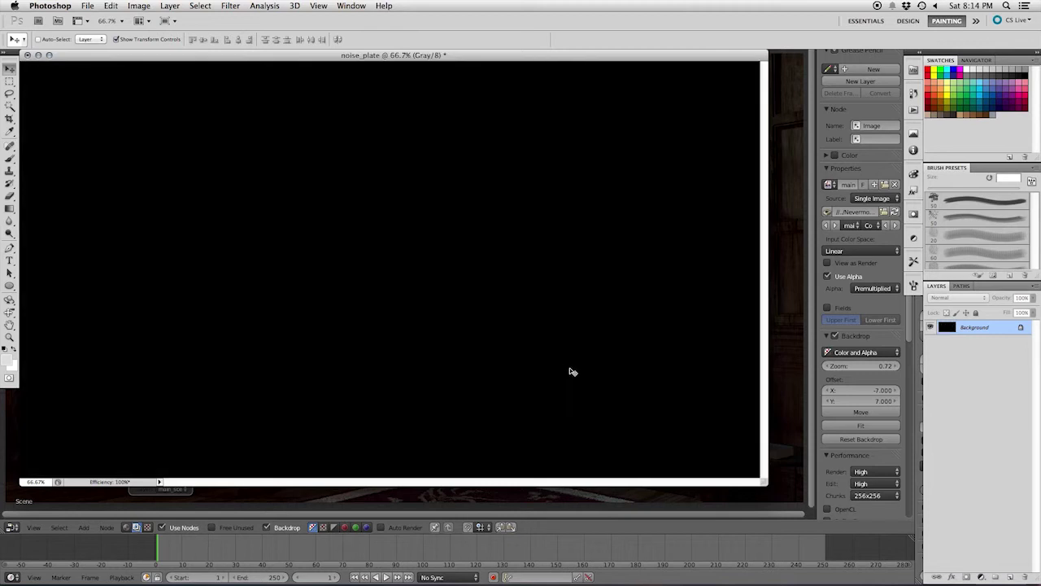
# Step: Save the document as noise_plate.psd in the Noise_tutorial folder inside Projects
pyautogui.press('super+shift+s')
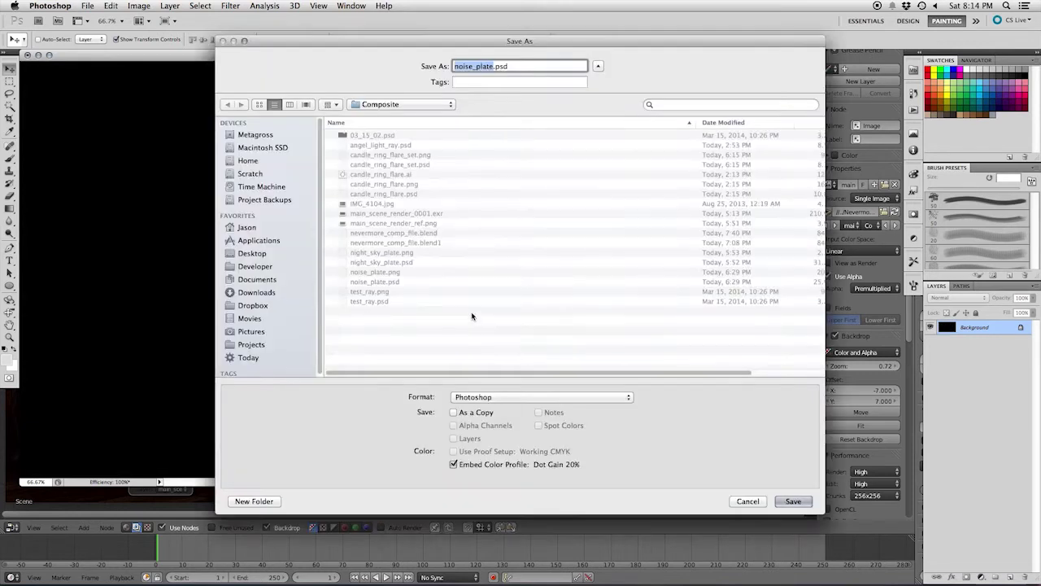
pyautogui.click(440, 106)
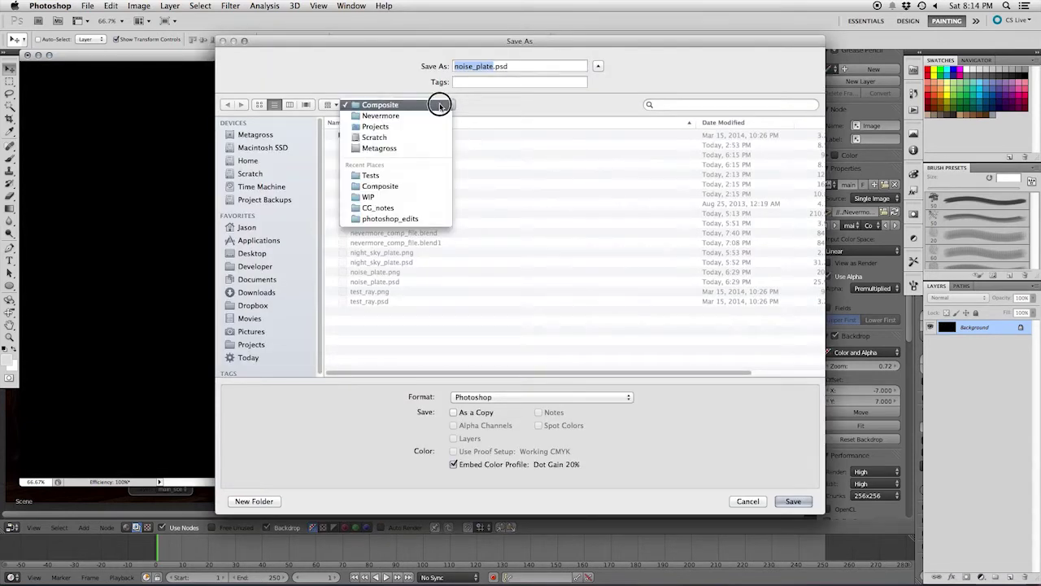
pyautogui.click(380, 186)
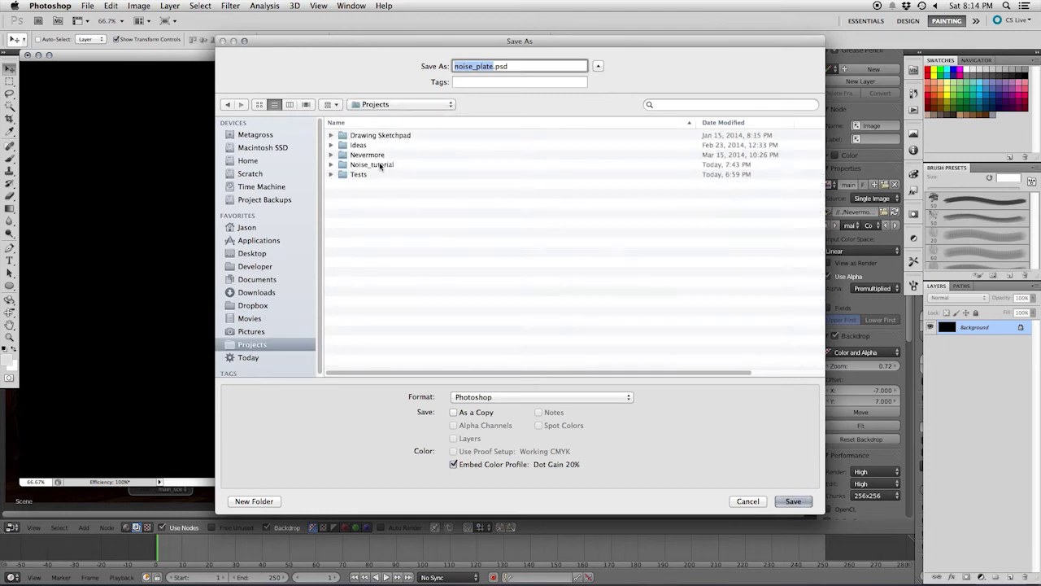
pyautogui.doubleClick(379, 166)
pyautogui.click(795, 500)
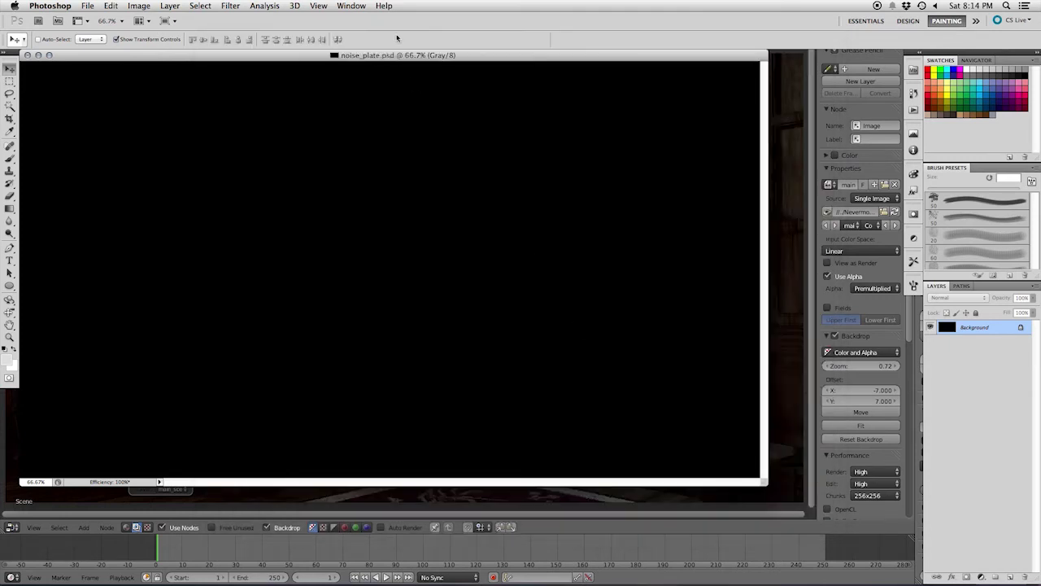
# Step: Convert the document's color mode to RGB Color and save the file
pyautogui.click(145, 6)
pyautogui.moveTo(146, 20)
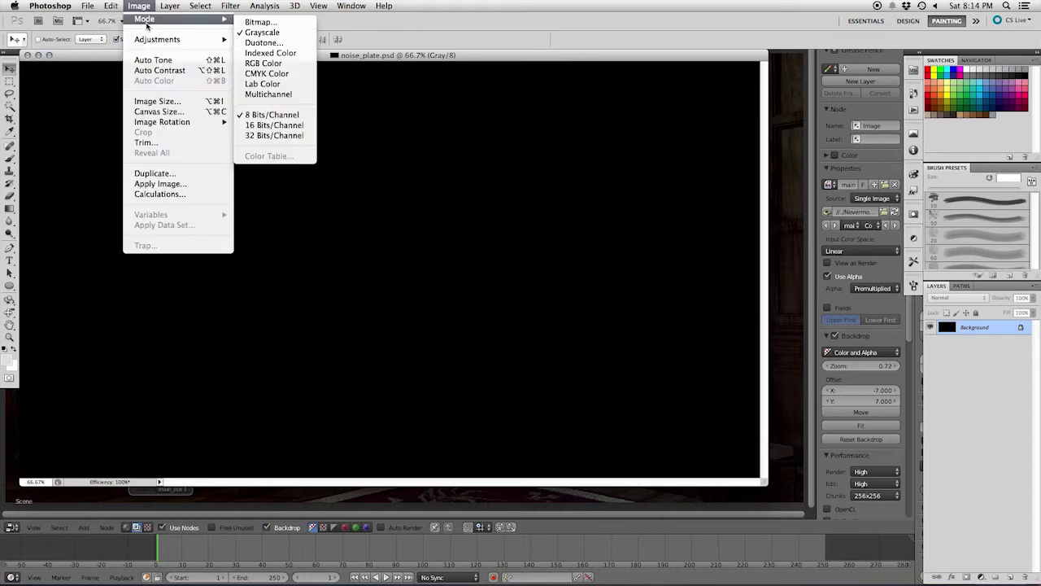
pyautogui.click(271, 64)
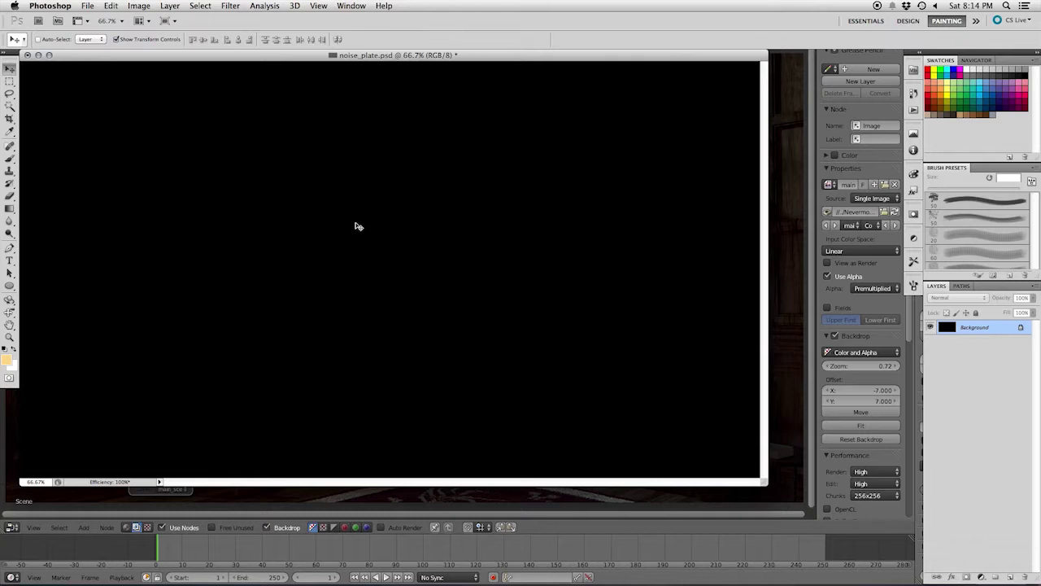
pyautogui.press('super+s')
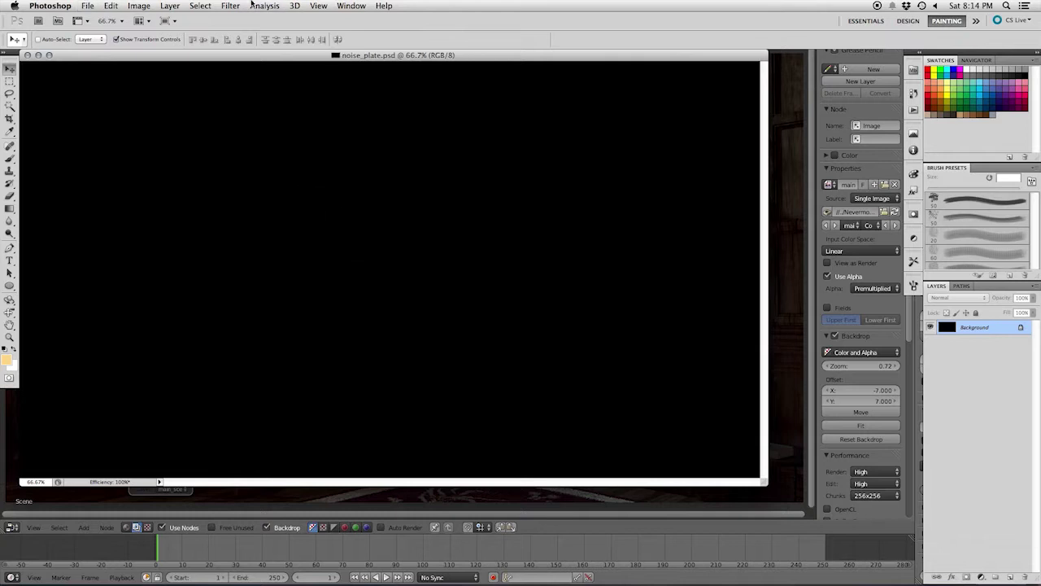
# Step: Apply the Add Noise filter to the black background with an amount of 18.92%, Uniform distribution and Monochromatic off
pyautogui.click(238, 6)
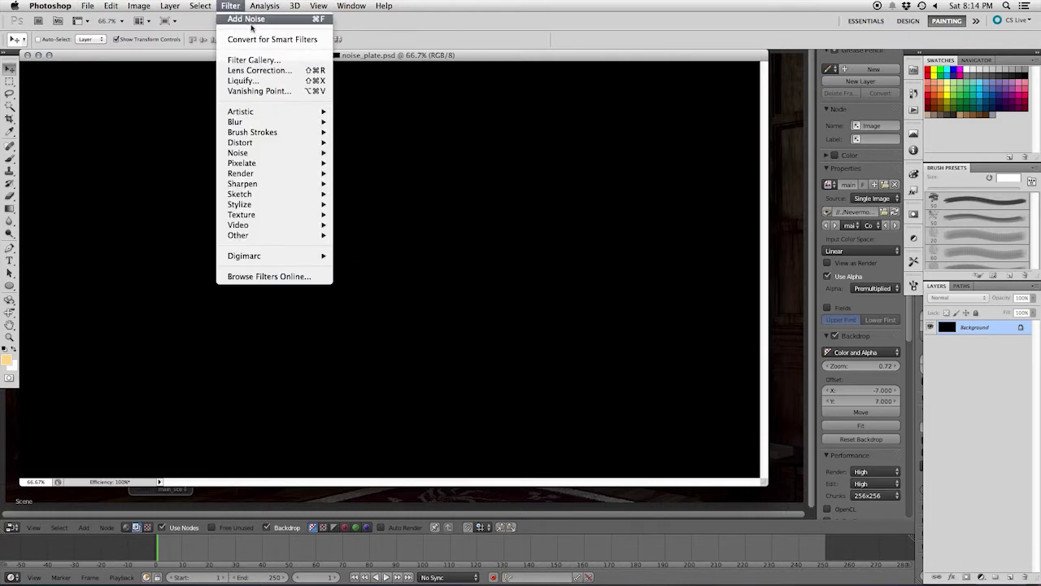
pyautogui.moveTo(244, 152)
pyautogui.click(370, 155)
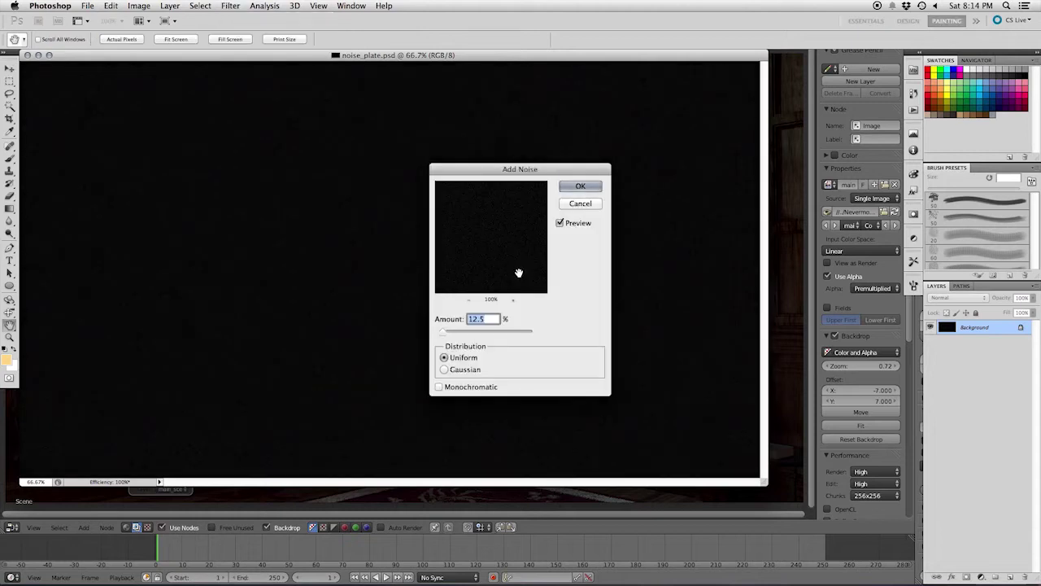
pyautogui.moveTo(443, 331); pyautogui.dragTo(444, 331)
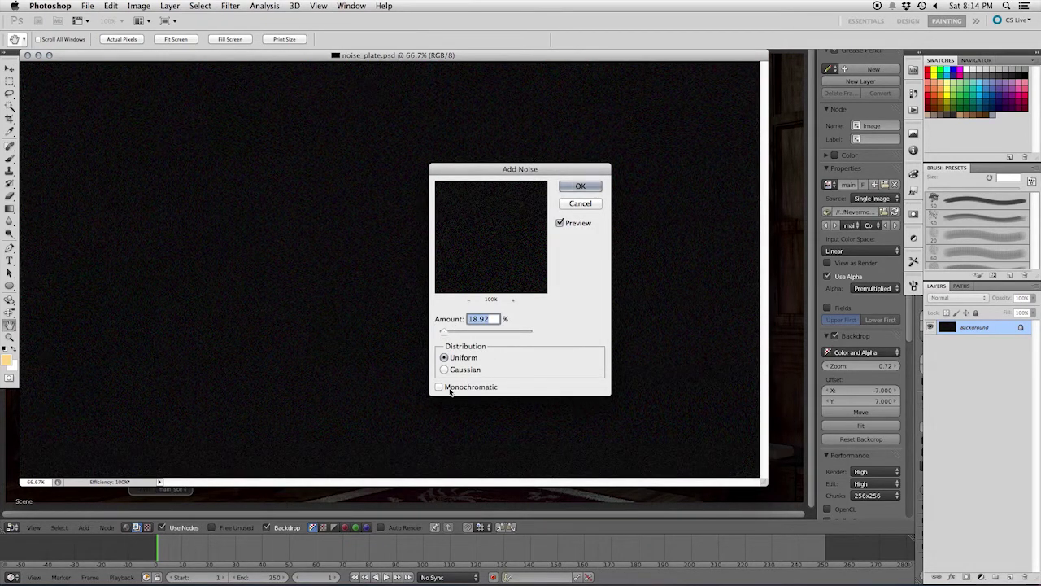
pyautogui.click(450, 388)
pyautogui.click(450, 389)
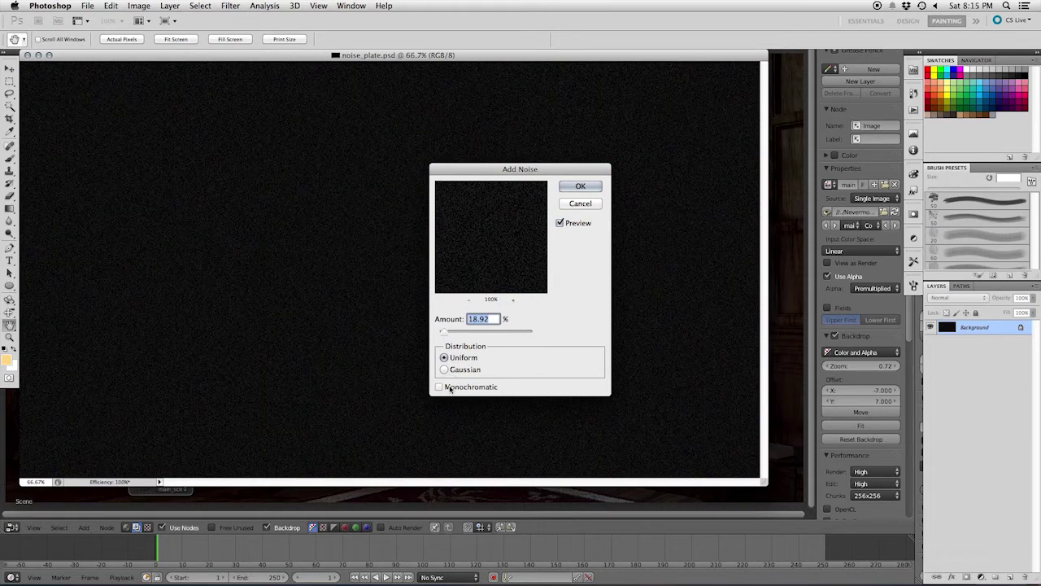
pyautogui.click(580, 186)
# Step: Save the noise image as noise_plate.png in PNG format in the Noise_tutorial folder and close the document
pyautogui.click(87, 5)
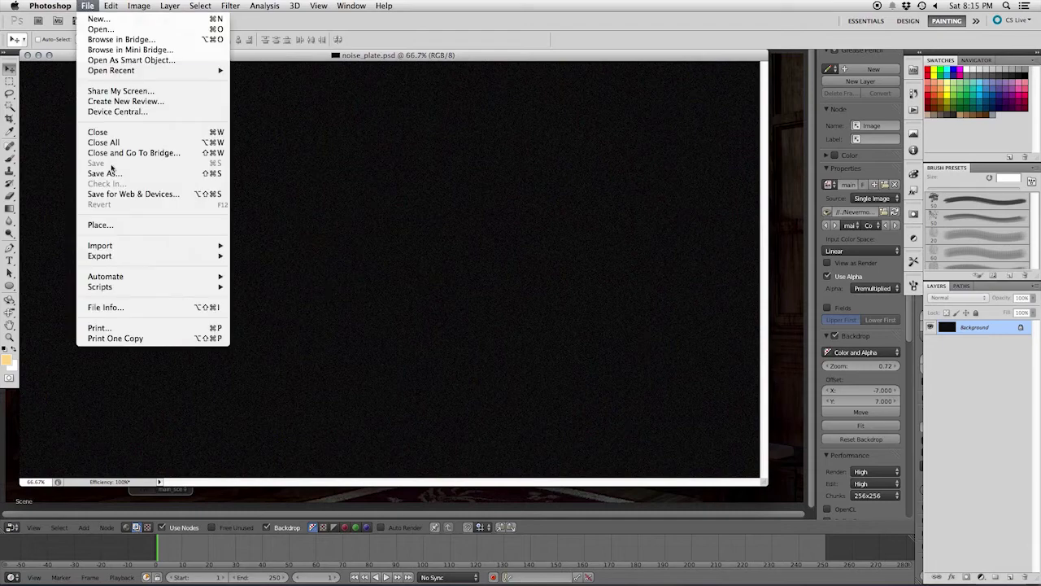
pyautogui.click(105, 174)
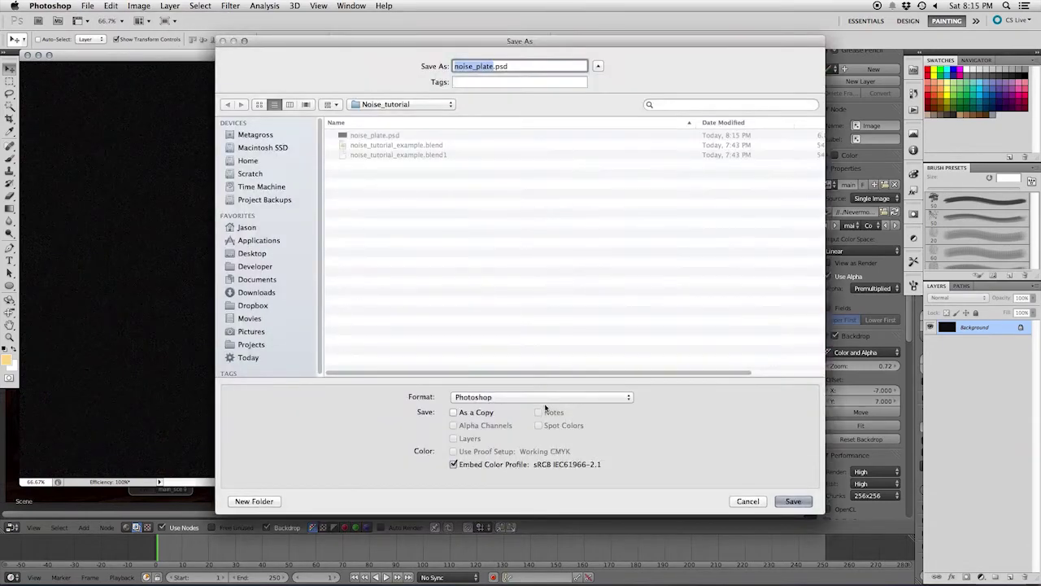
pyautogui.click(554, 397)
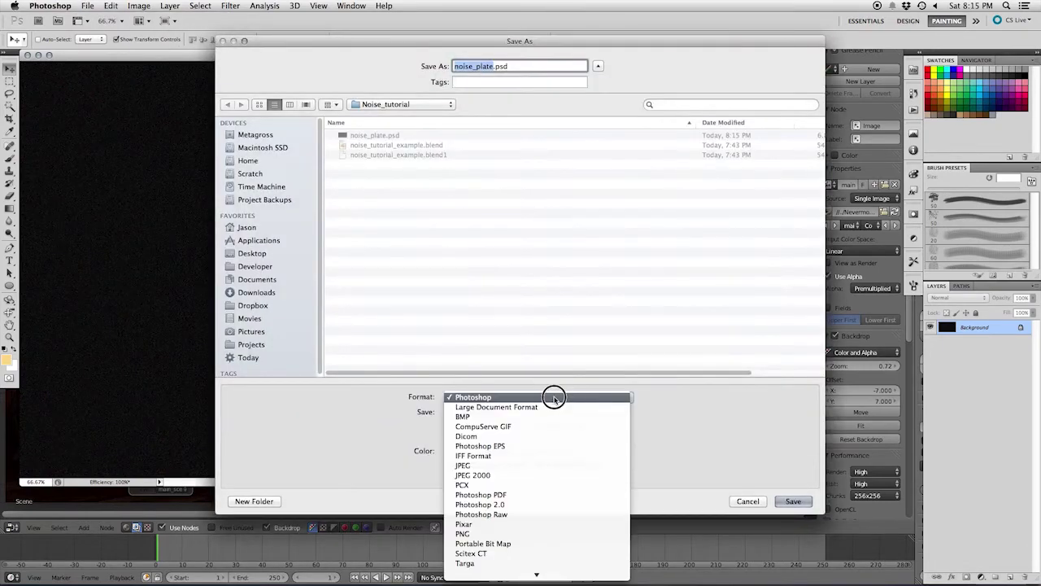
pyautogui.click(481, 533)
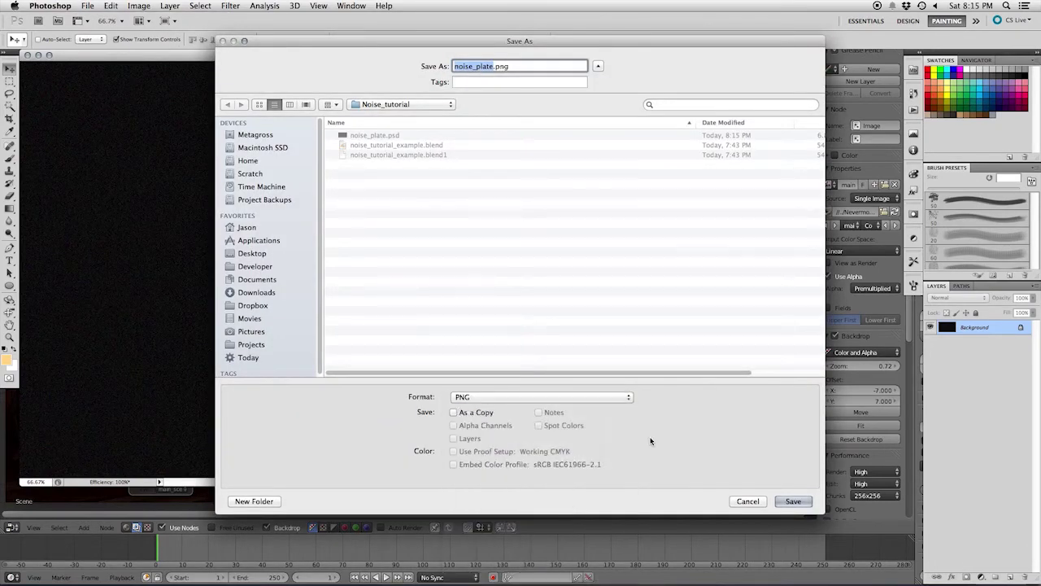
pyautogui.click(794, 502)
pyautogui.click(551, 205)
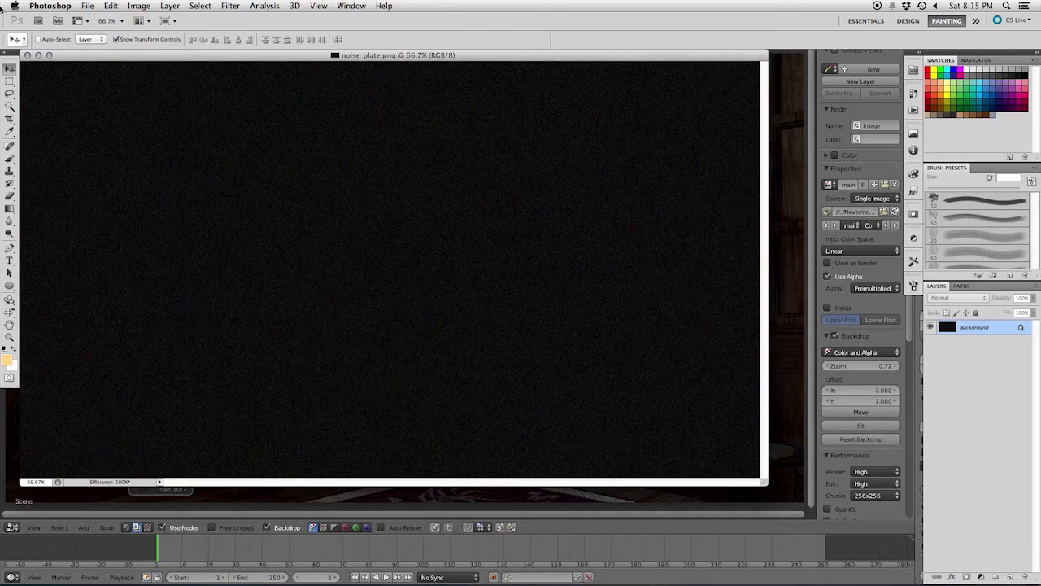
pyautogui.click(26, 54)
# Step: Switch back to Blender and add an Image input node below the link between the render's Image node and the Output frame
pyautogui.click(365, 233)
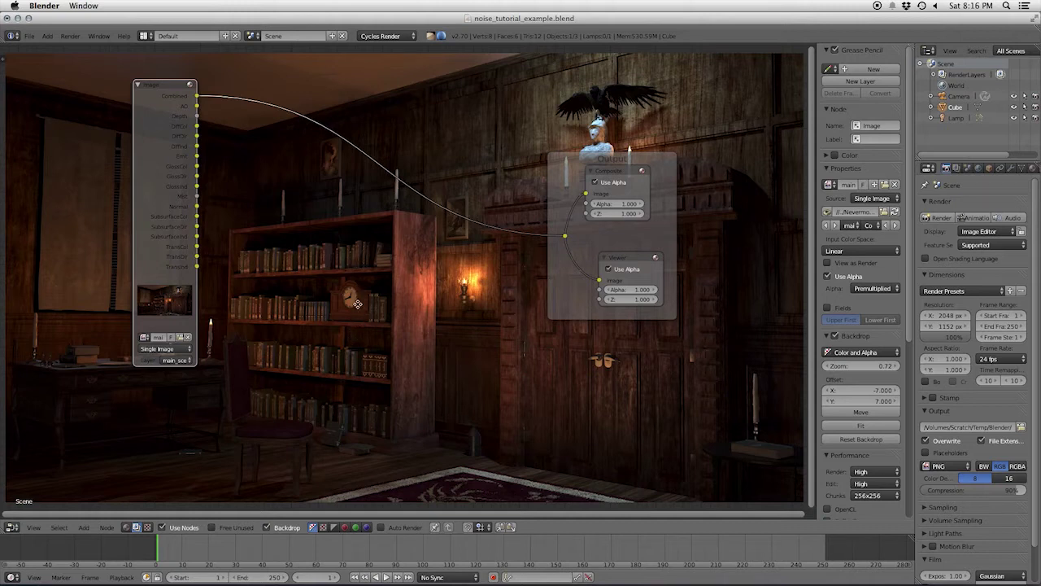
pyautogui.hotkey('shift', 'a')
pyautogui.moveTo(341, 291)
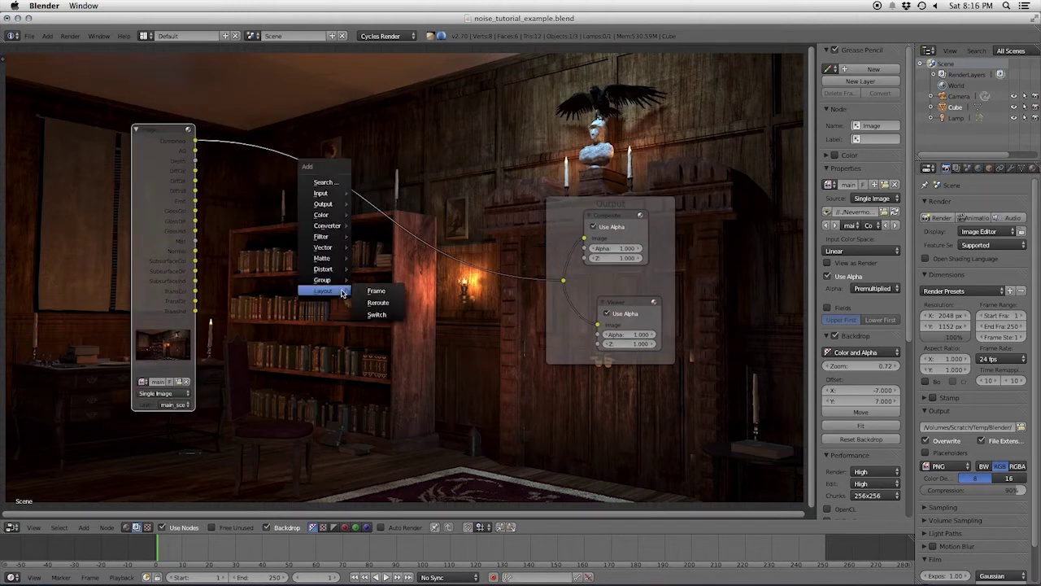
pyautogui.moveTo(325, 195)
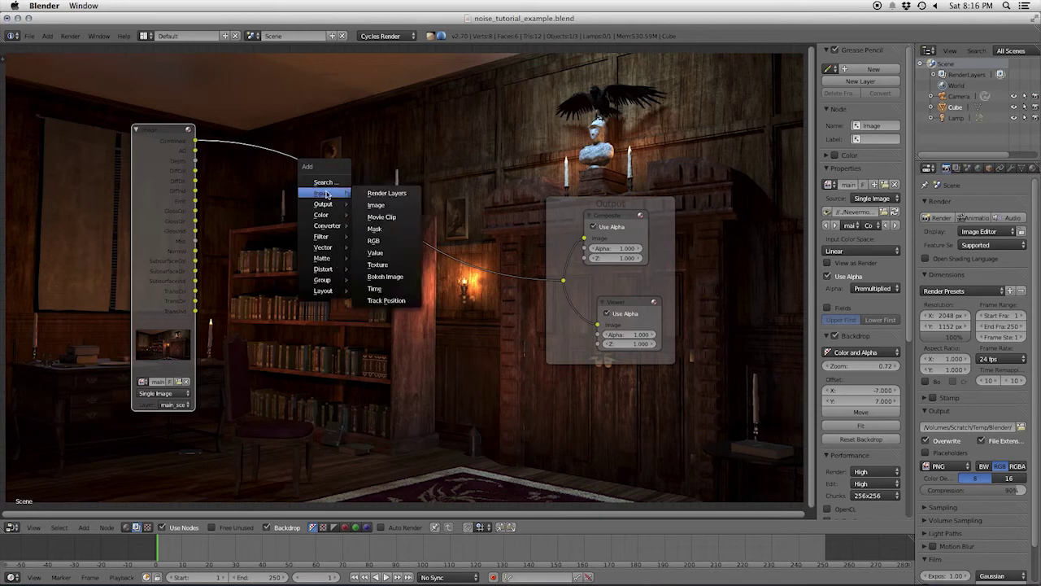
pyautogui.click(377, 211)
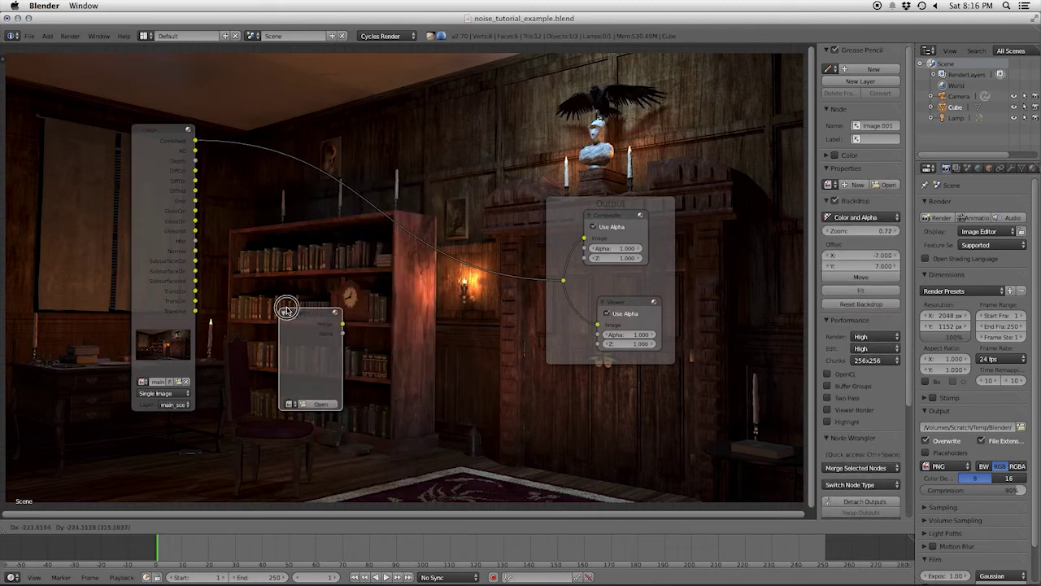
pyautogui.click(287, 311)
# Step: Load noise_plate.png from the Noise_tutorial folder into the new Image node and move the node slightly closer to the render's Image node
pyautogui.click(324, 403)
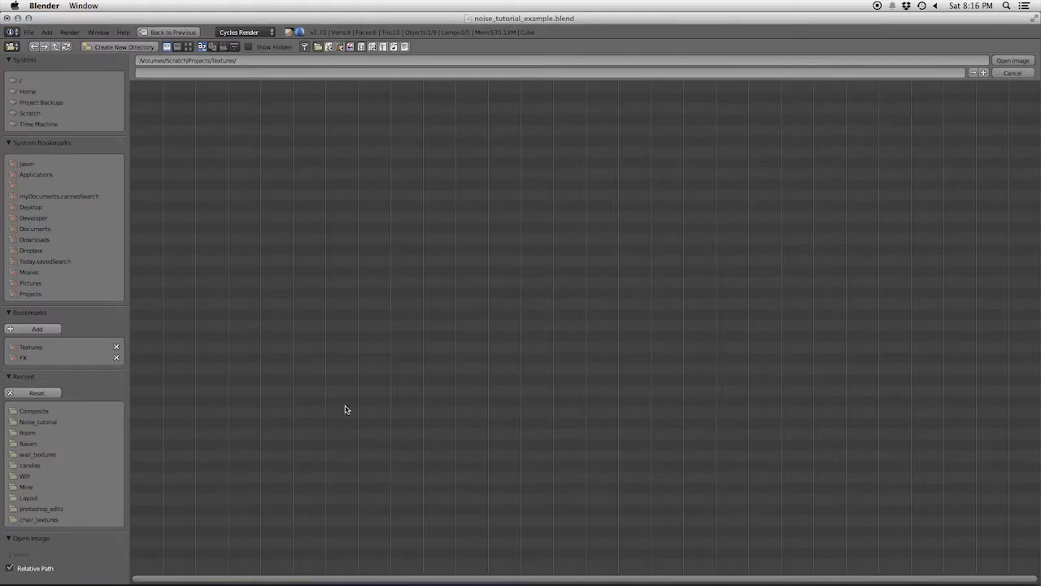
pyautogui.click(49, 421)
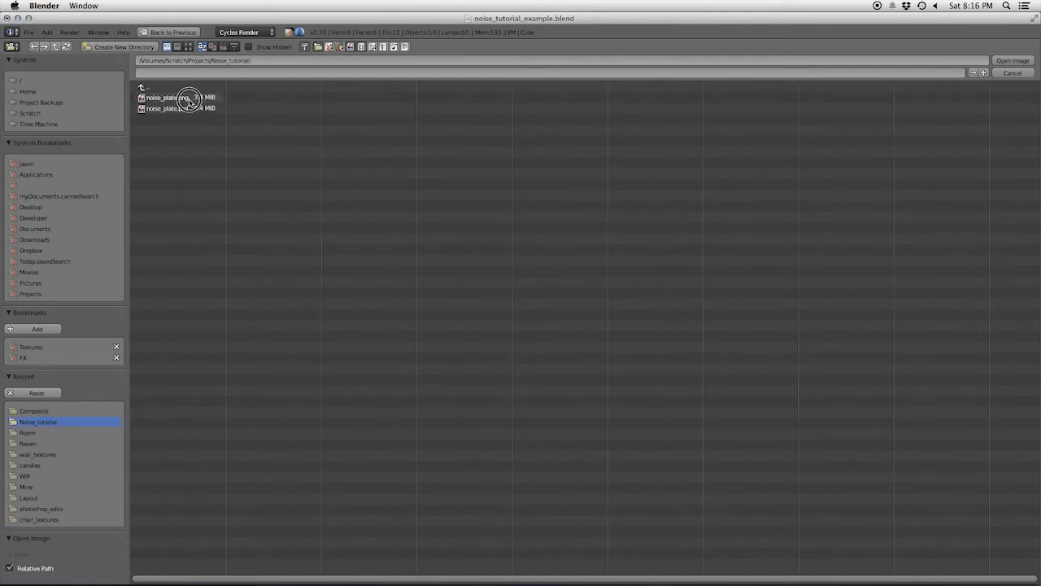
pyautogui.click(167, 98)
pyautogui.click(1013, 61)
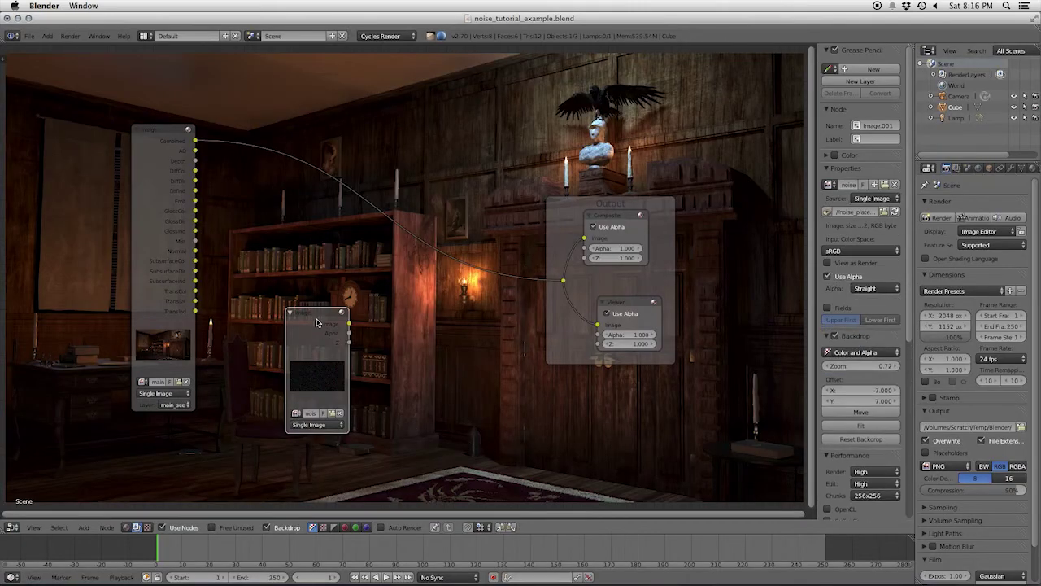
pyautogui.moveTo(310, 334); pyautogui.dragTo(280, 364)
# Step: Insert a Mix color node on the link between the render's Image node and the Output frame
pyautogui.hotkey('shift', 'a')
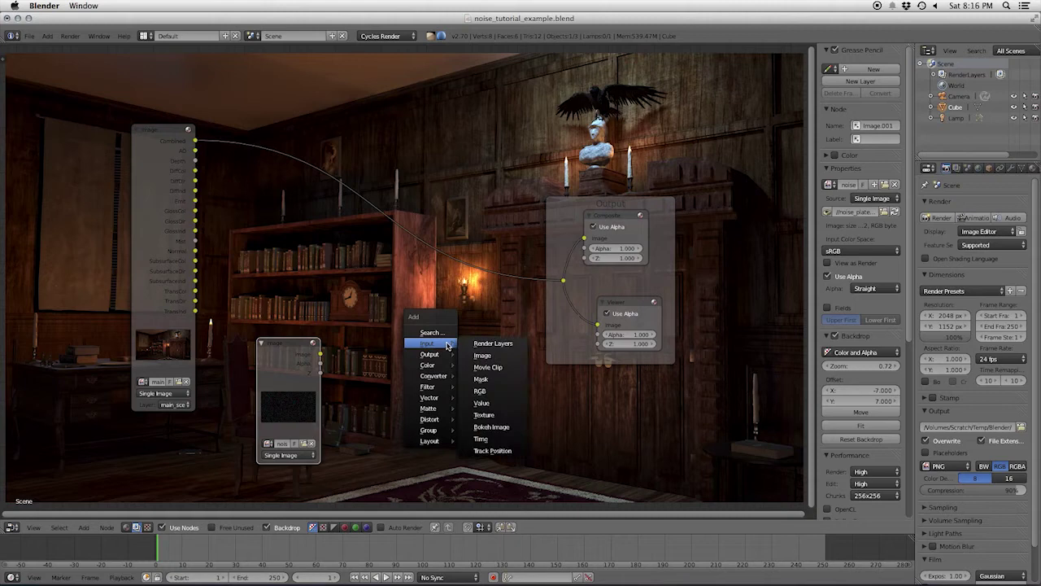
pyautogui.moveTo(438, 355)
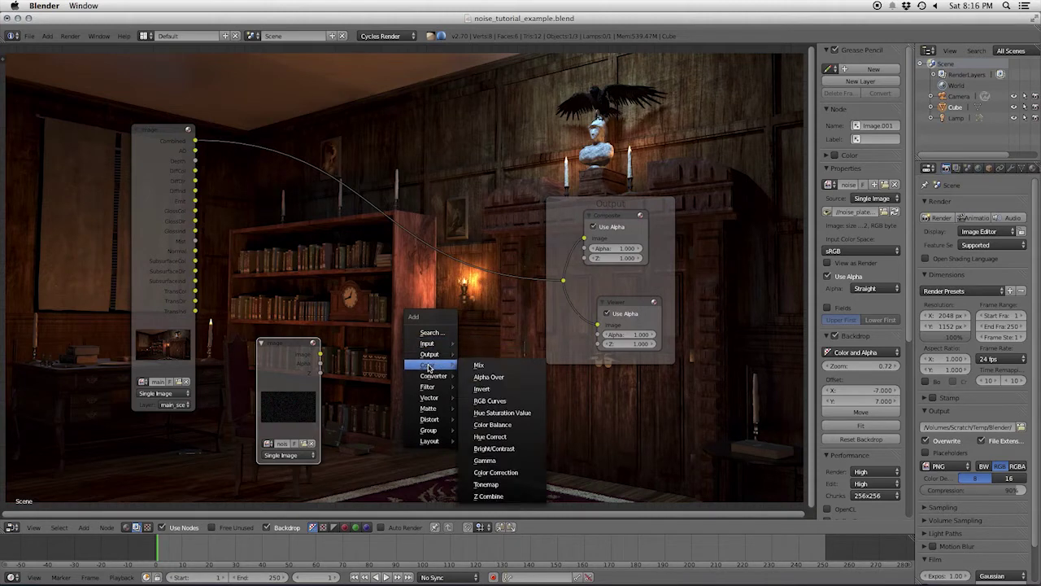
pyautogui.click(479, 364)
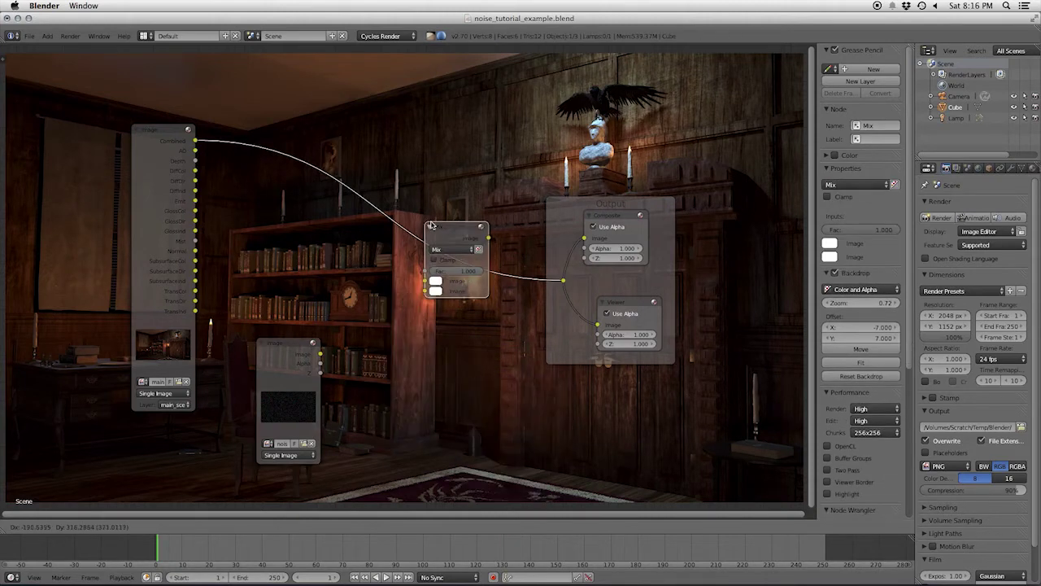
pyautogui.click(436, 224)
# Step: Connect the noise Image node's Image output to the Mix node's second Image input and set its blend type to Add
pyautogui.moveTo(320, 353); pyautogui.dragTo(434, 287)
pyautogui.click(482, 246)
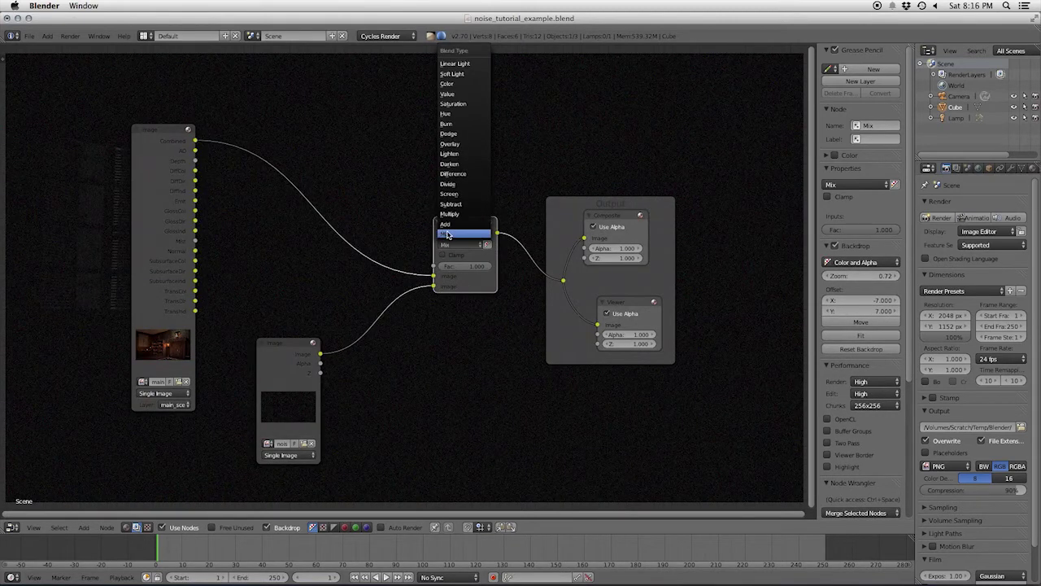
pyautogui.click(461, 233)
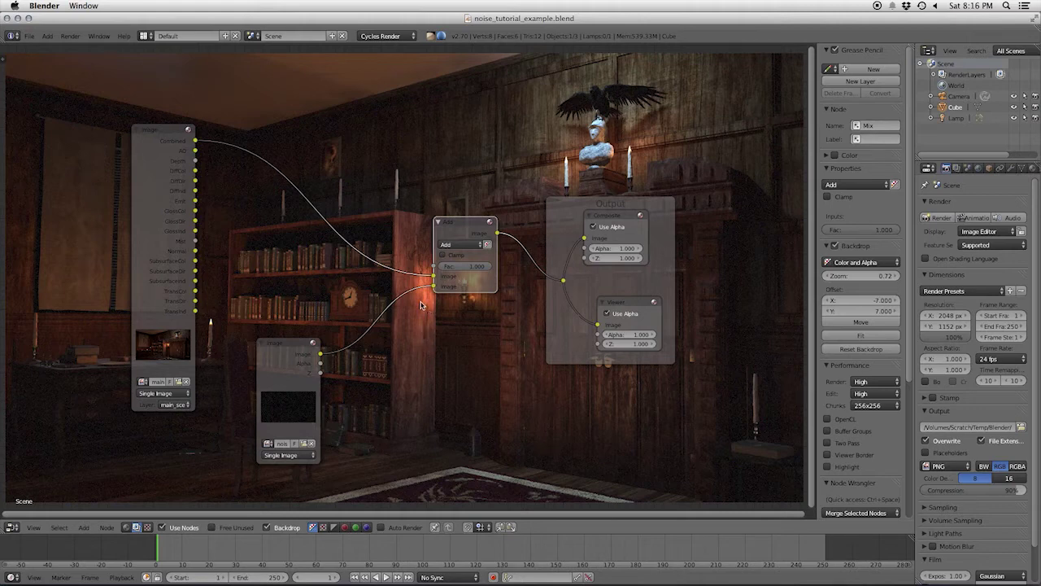
# Step: Move the render's Image node away from the Add node and add a Math node set to Less Than above the noise Image node
pyautogui.moveTo(421, 305); pyautogui.dragTo(397, 386, button='middle')
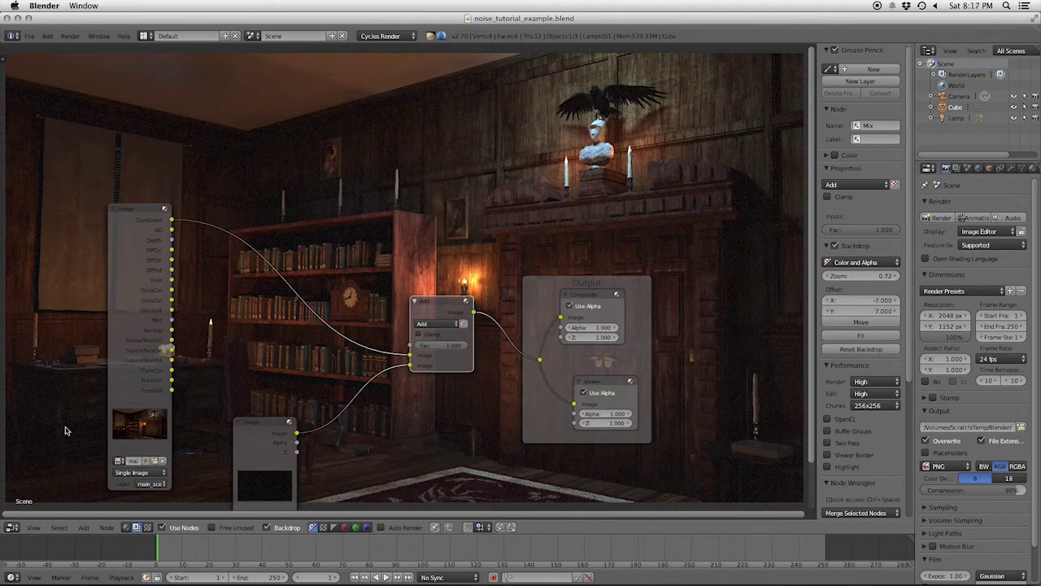
pyautogui.click(262, 149)
pyautogui.moveTo(161, 280); pyautogui.dragTo(82, 396)
pyautogui.hotkey('shift', 'a')
pyautogui.moveTo(291, 218)
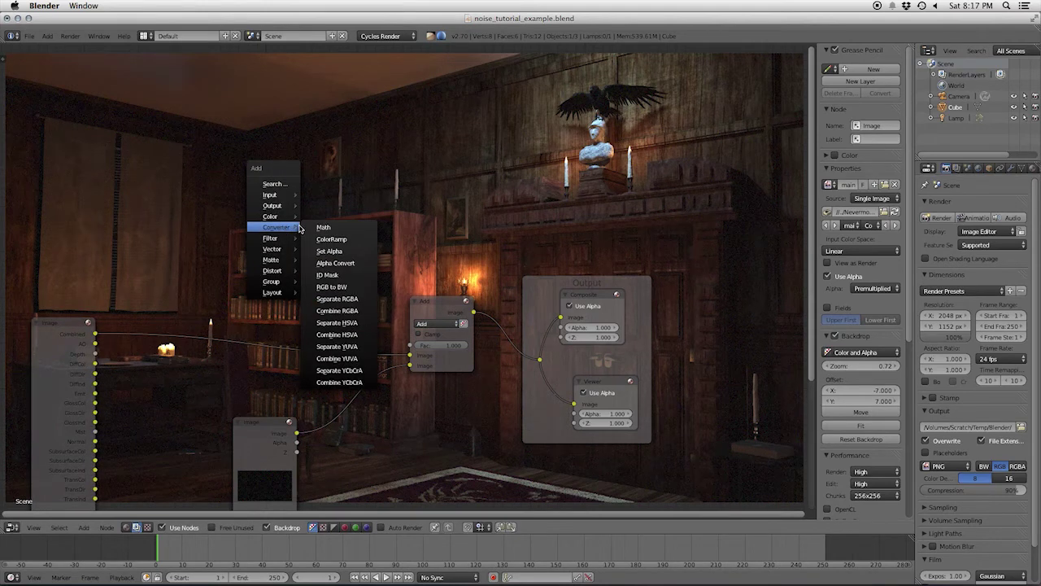
pyautogui.click(325, 227)
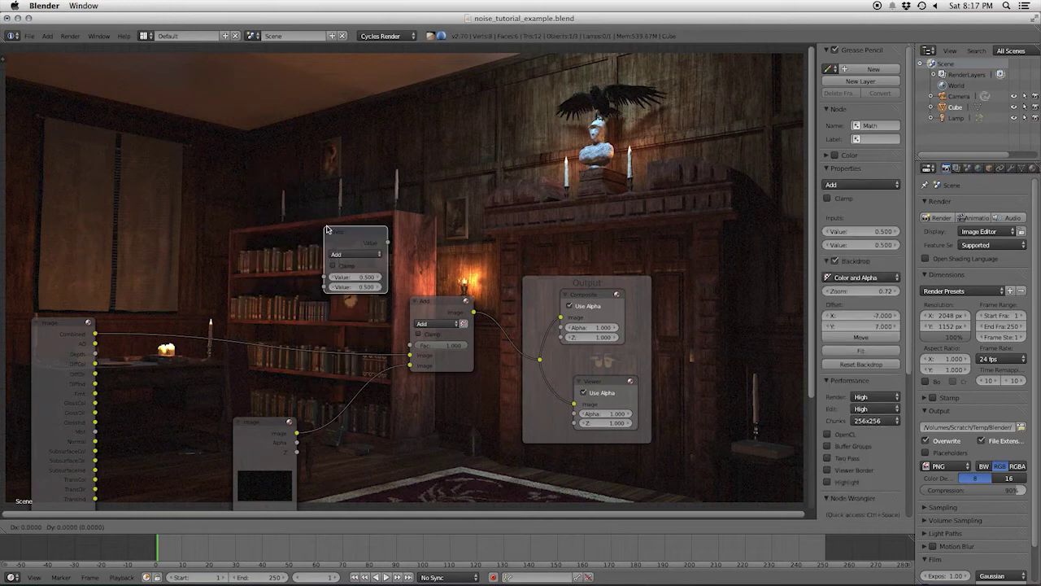
pyautogui.click(276, 218)
pyautogui.click(316, 243)
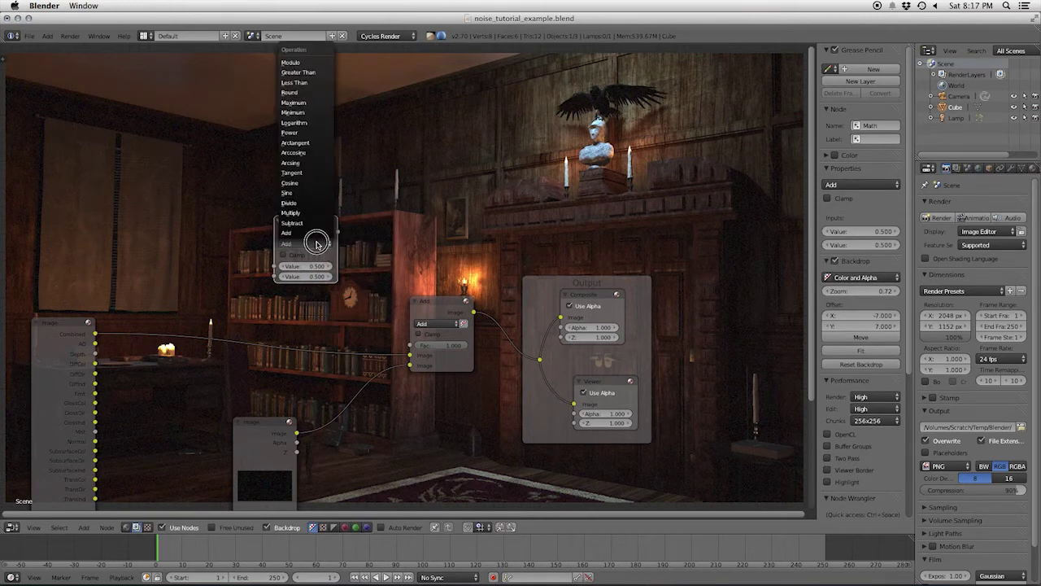
pyautogui.click(304, 84)
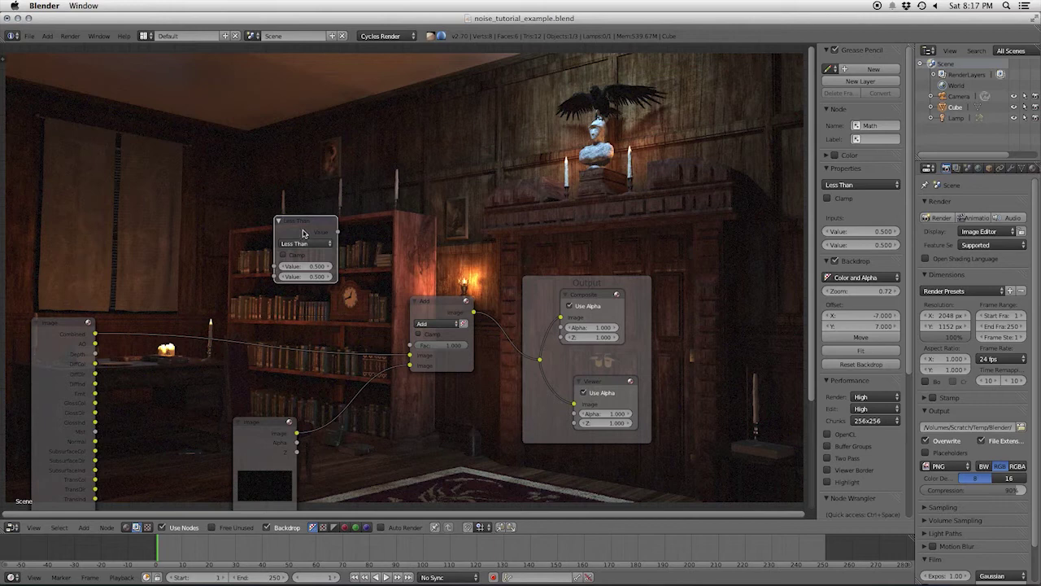
# Step: Feed the render's Combined output through the Less Than node into the Add node's Fac, and link Combined directly to its first Image input
pyautogui.moveTo(306, 225); pyautogui.dragTo(293, 316)
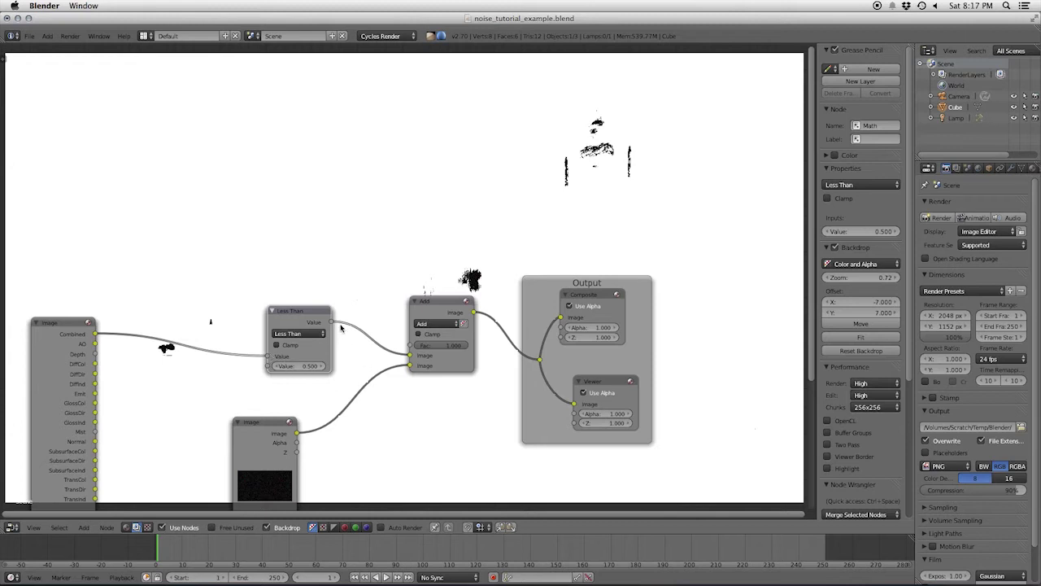
pyautogui.moveTo(399, 353); pyautogui.dragTo(409, 345)
pyautogui.moveTo(305, 318); pyautogui.dragTo(307, 272)
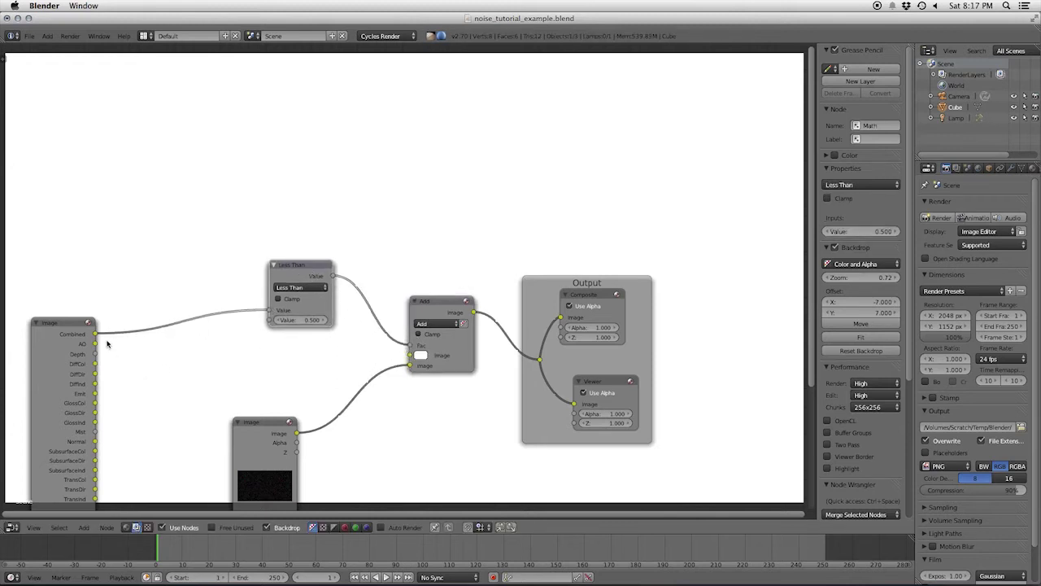
pyautogui.moveTo(95, 333); pyautogui.dragTo(410, 356)
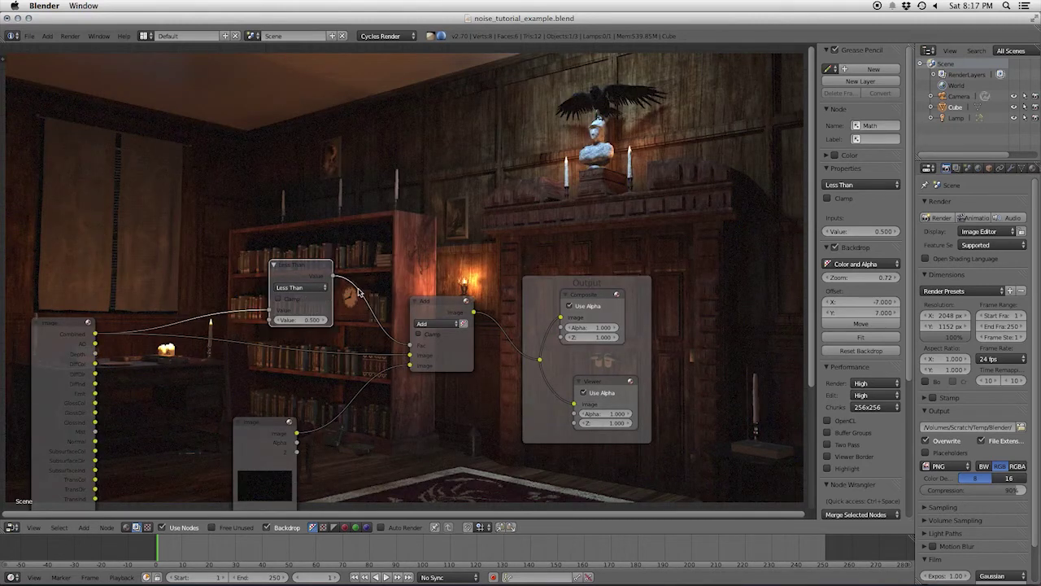
# Step: Add a second Viewer node above the Add node and connect the Less Than node's Value output to it
pyautogui.hotkey('shift', 'a')
pyautogui.moveTo(396, 214)
pyautogui.click(438, 225)
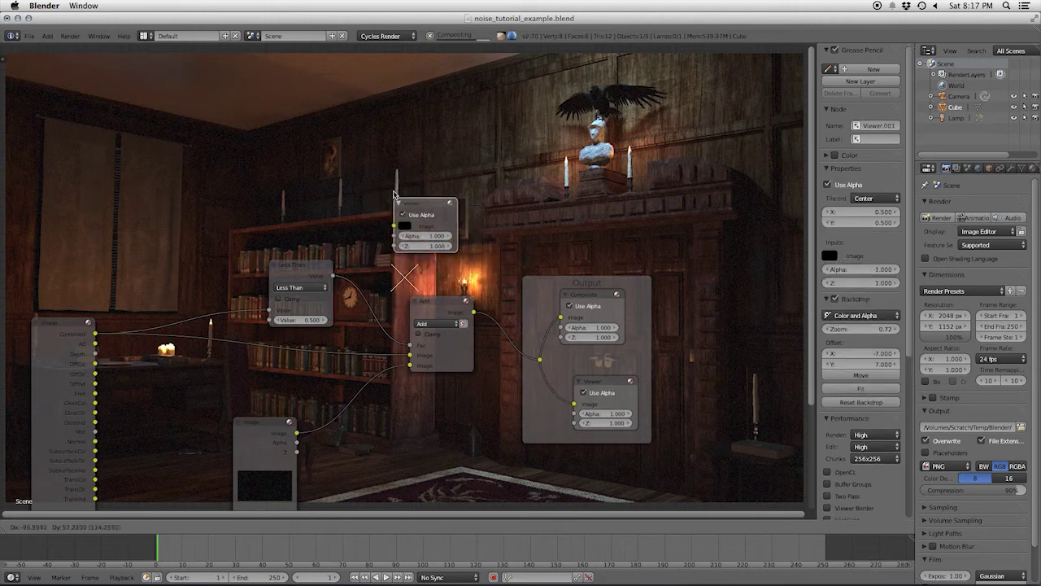
pyautogui.click(431, 221)
pyautogui.moveTo(330, 275); pyautogui.dragTo(394, 220)
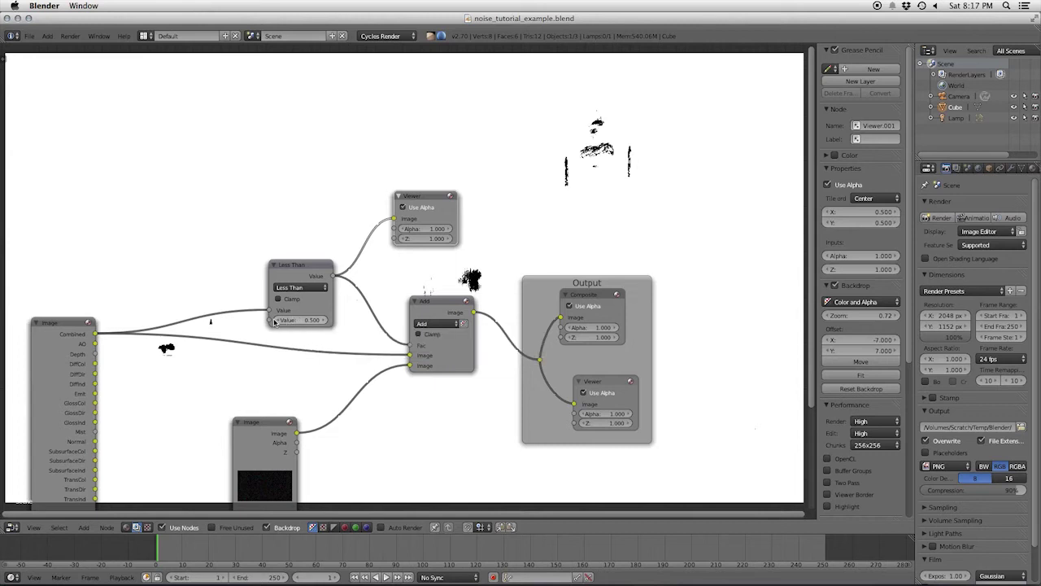
# Step: Lower the Less Than node's threshold value to 0.010 while previewing the mask
pyautogui.click(275, 321)
pyautogui.click(275, 320)
pyautogui.click(275, 320)
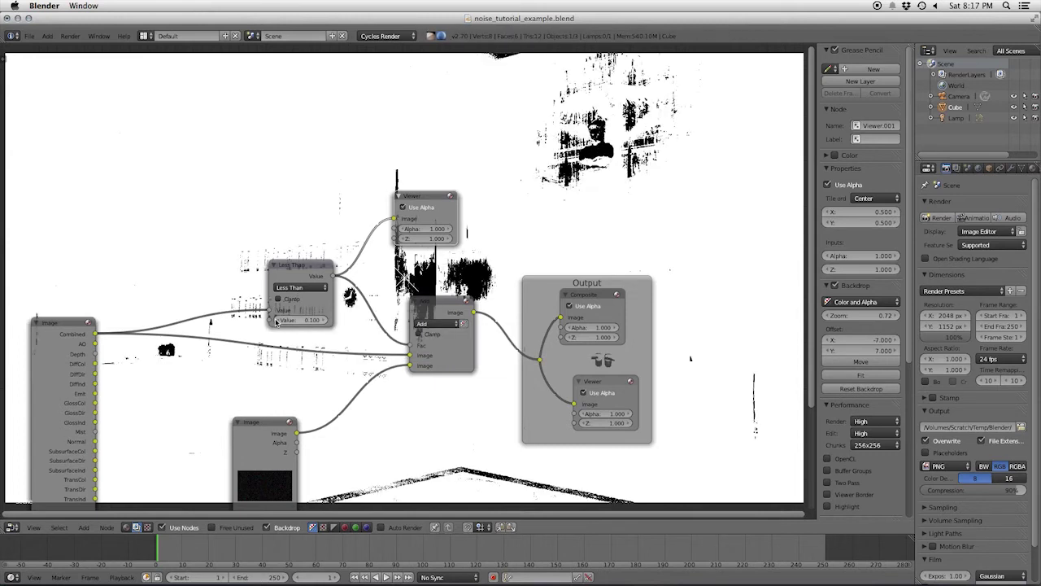
pyautogui.click(275, 321)
pyautogui.click(275, 321)
pyautogui.click(298, 322)
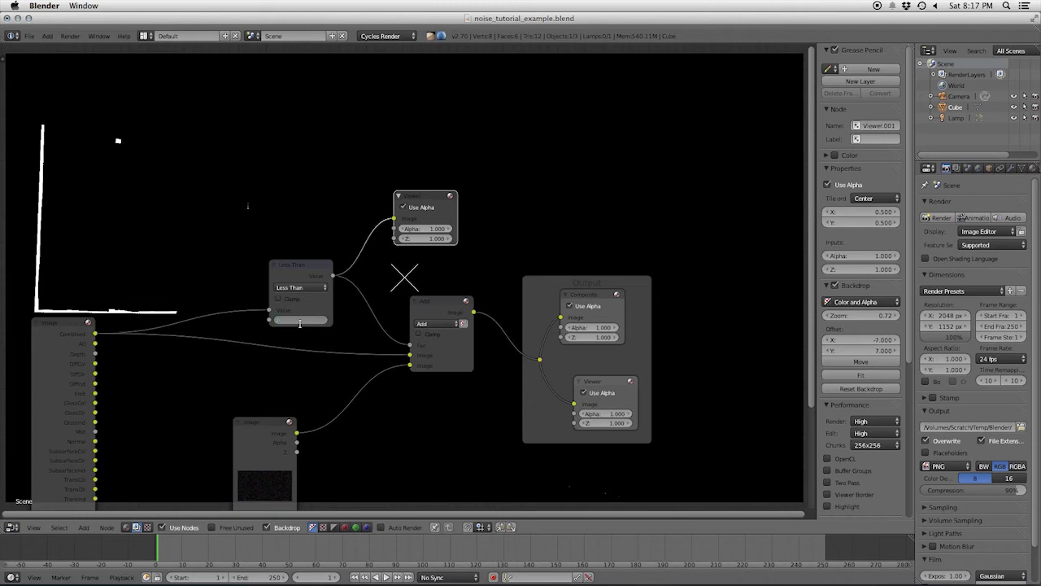
pyautogui.write('1')
pyautogui.press('Return')
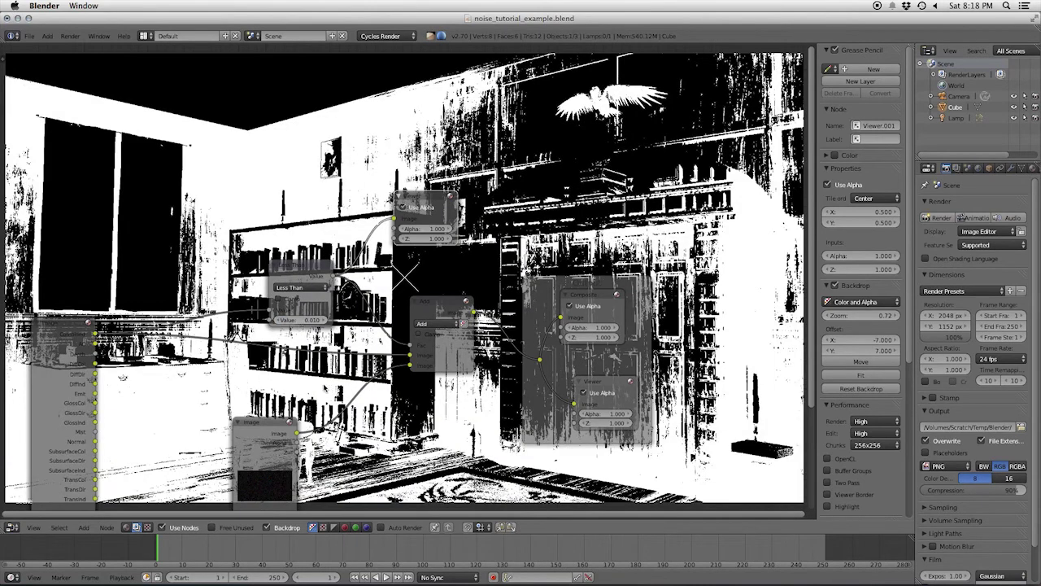
# Step: Show the Output frame's Viewer in the backdrop and set the Less Than node's threshold to 1.000
pyautogui.click(612, 382)
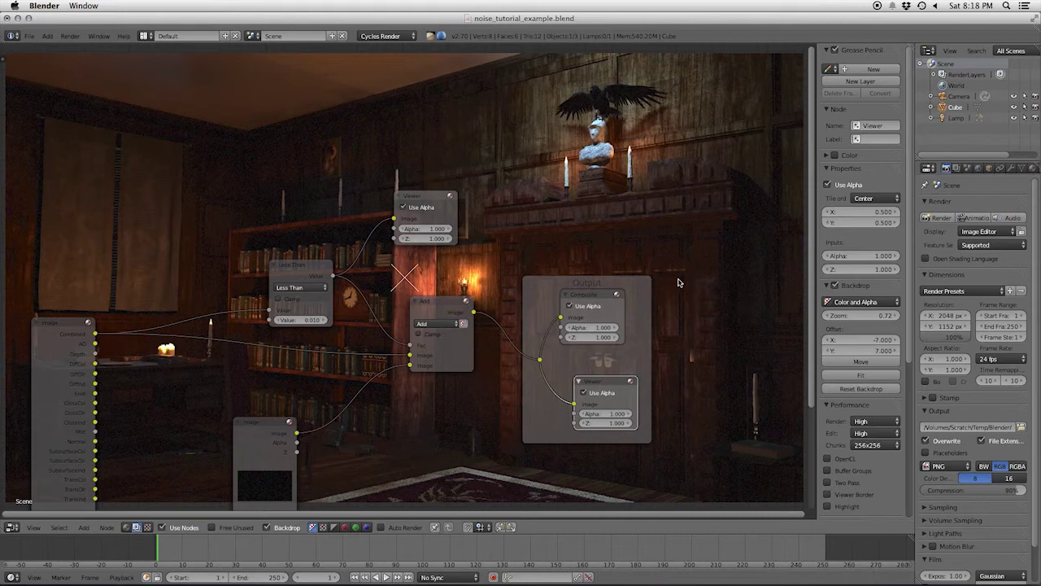
pyautogui.moveTo(404, 344); pyautogui.dragTo(421, 382, button='middle')
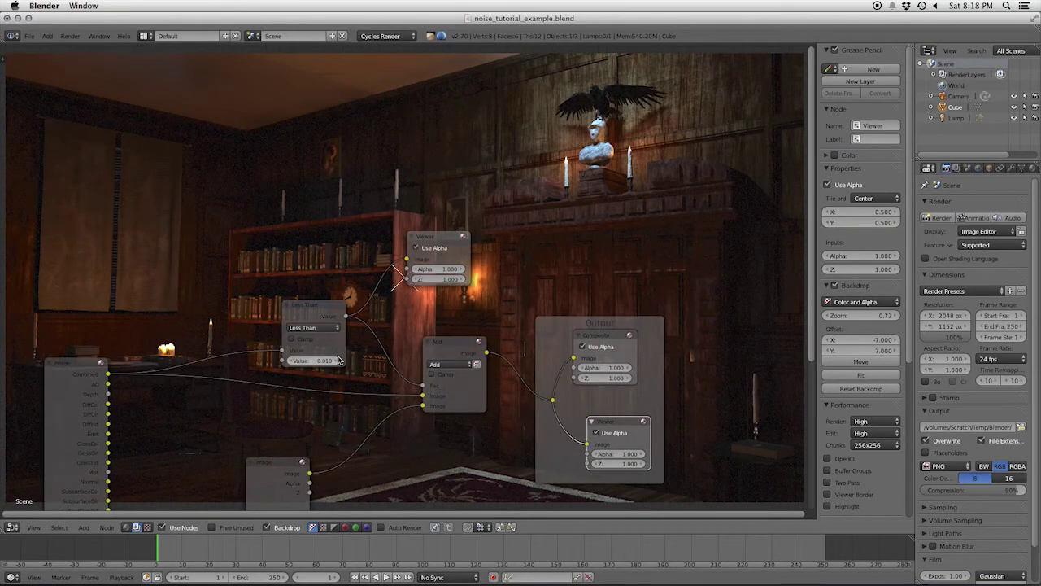
pyautogui.click(316, 306)
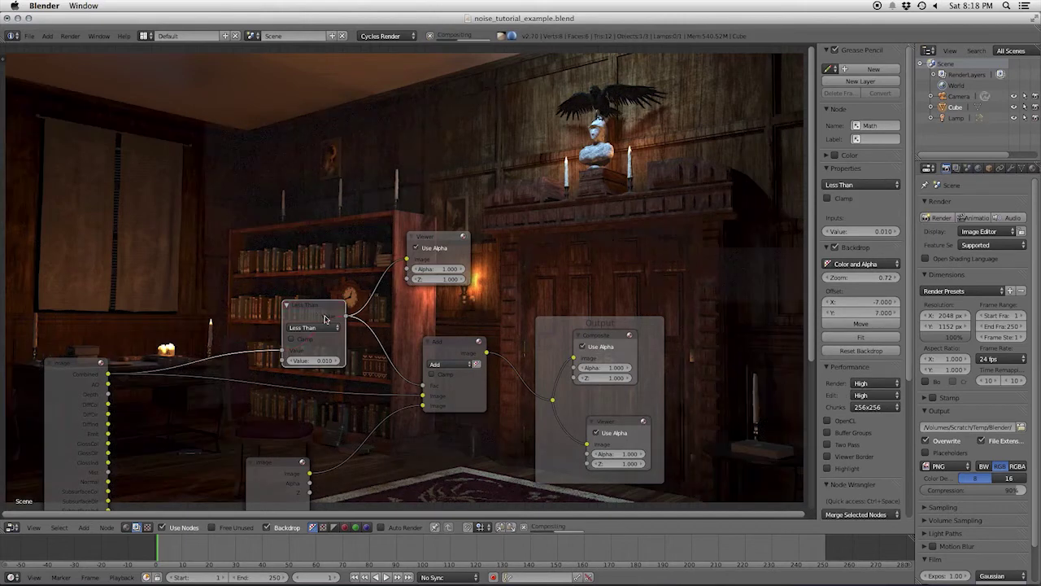
pyautogui.click(316, 360)
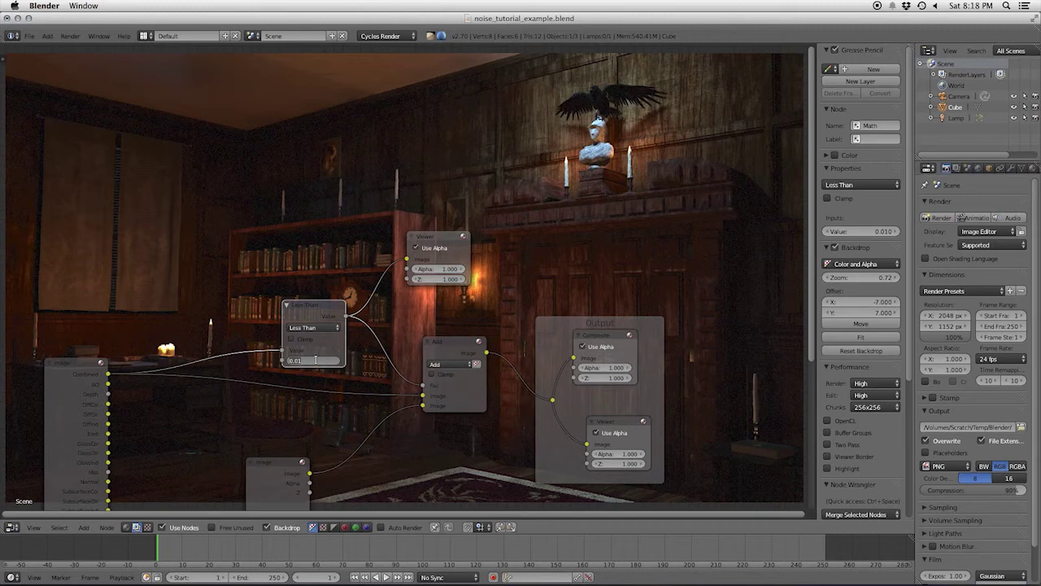
pyautogui.write('1')
pyautogui.press('Return')
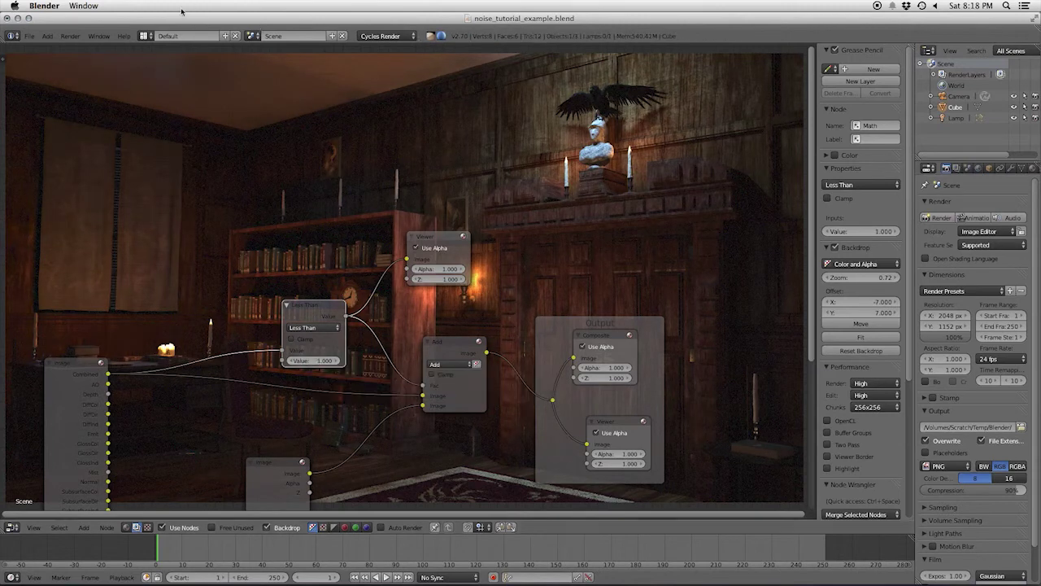
# Step: Set the Less Than node's threshold value to 0.002
pyautogui.click(312, 361)
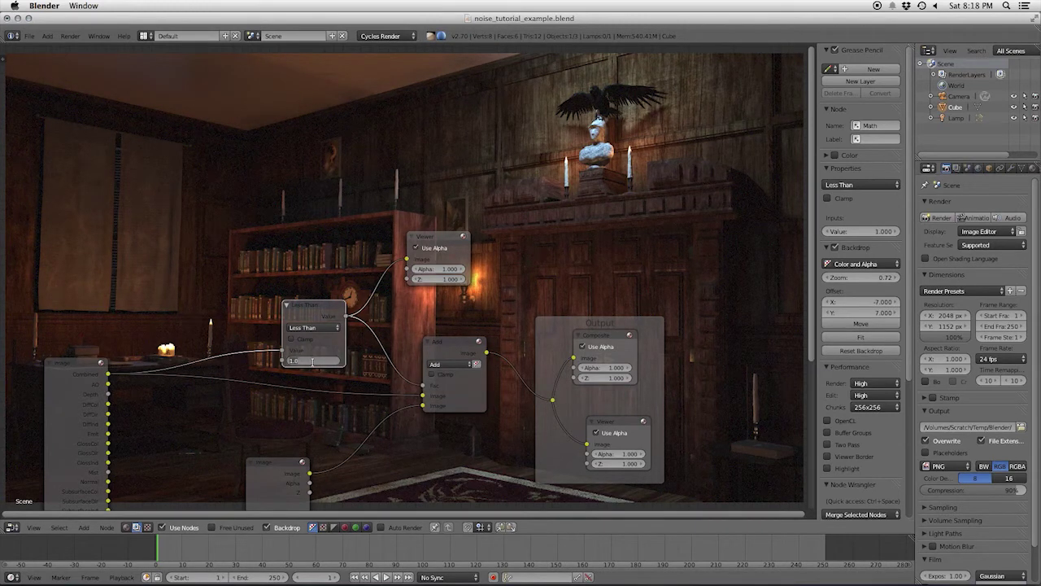
pyautogui.press('Return')
pyautogui.click(311, 360)
pyautogui.write('.002')
pyautogui.press('Return')
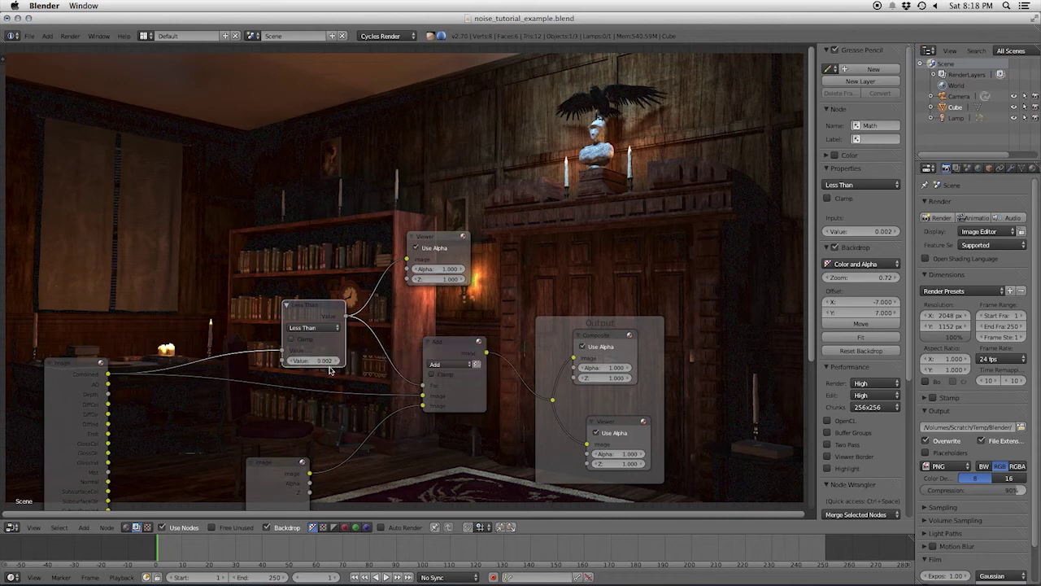
# Step: Move the render's Image node and the Less Than node farther from the Add node to make room between them
pyautogui.moveTo(322, 358); pyautogui.dragTo(364, 344, button='middle')
pyautogui.click(125, 367)
pyautogui.moveTo(125, 367); pyautogui.dragTo(46, 400)
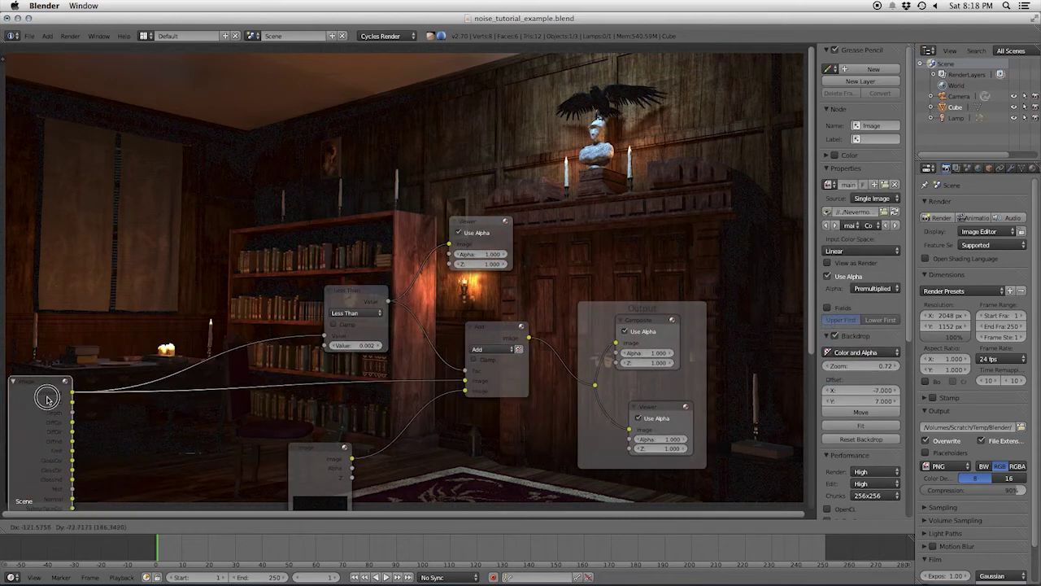
pyautogui.moveTo(357, 286); pyautogui.dragTo(210, 283)
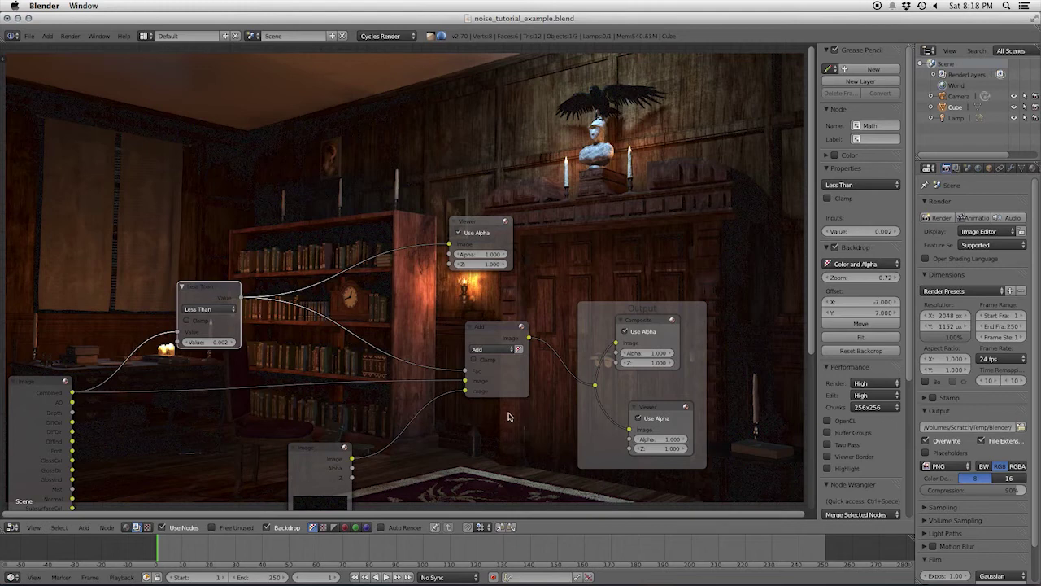
# Step: Insert a Math node on the link between Less Than and the Add node's Fac and set its operation to Multiply
pyautogui.hotkey('shift', 'a')
pyautogui.moveTo(490, 460)
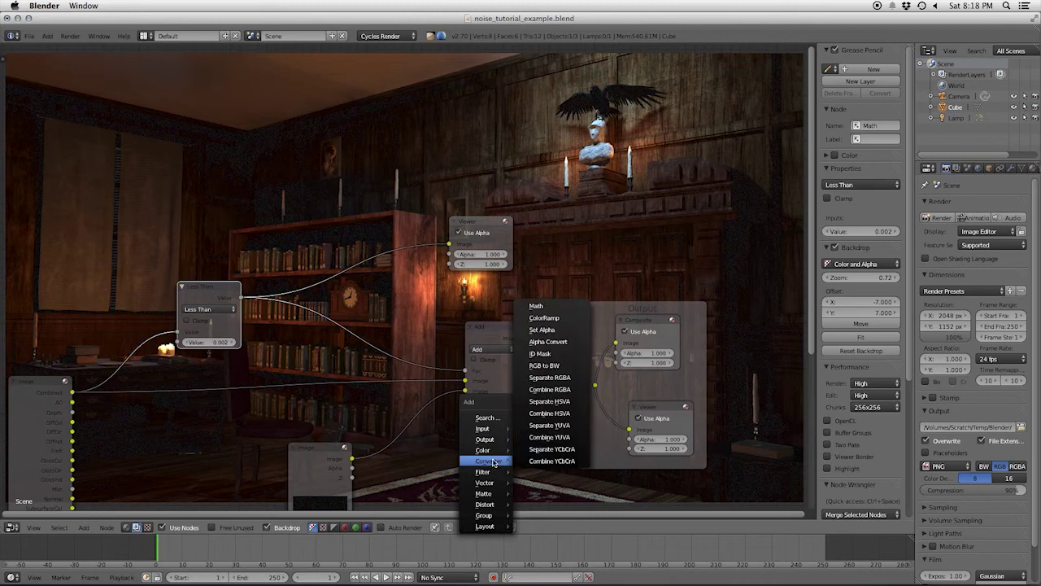
pyautogui.click(543, 306)
pyautogui.click(251, 306)
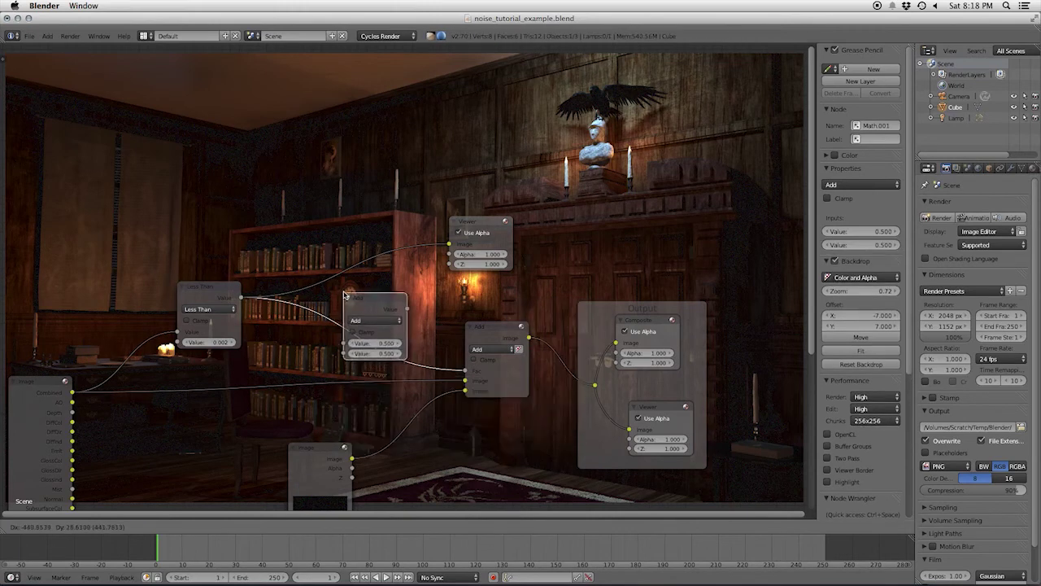
pyautogui.click(377, 324)
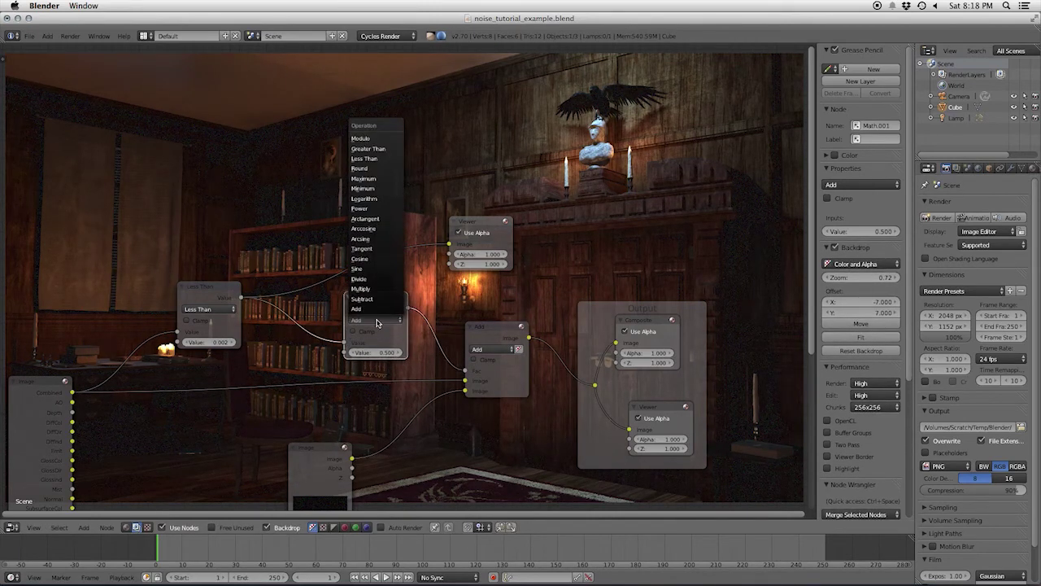
pyautogui.click(369, 291)
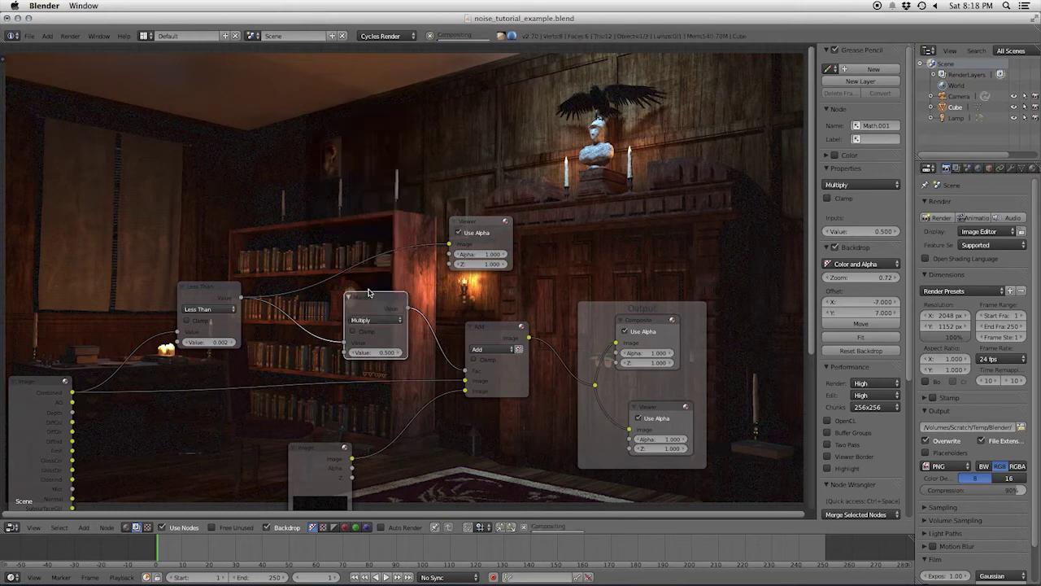
# Step: Reduce the Multiply node's value to 0.100
pyautogui.click(353, 354)
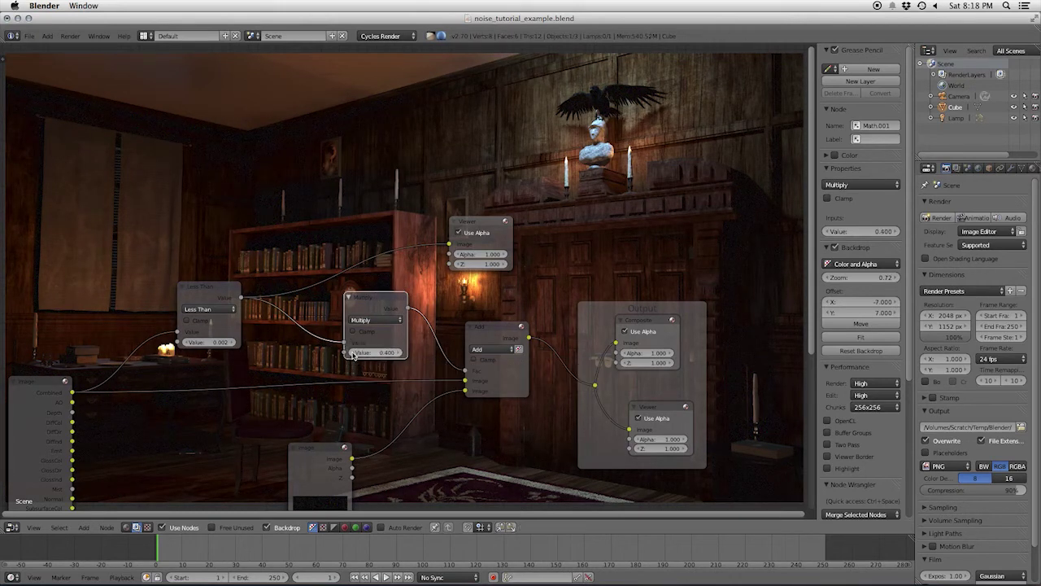
pyautogui.click(353, 354)
pyautogui.click(353, 354)
pyautogui.click(353, 354)
# Step: Set the backdrop zoom to 1.00 and shift the backdrop to show the wooden doors and the dark corner beside them
pyautogui.moveTo(589, 373); pyautogui.dragTo(401, 361, button='middle')
pyautogui.click(864, 277)
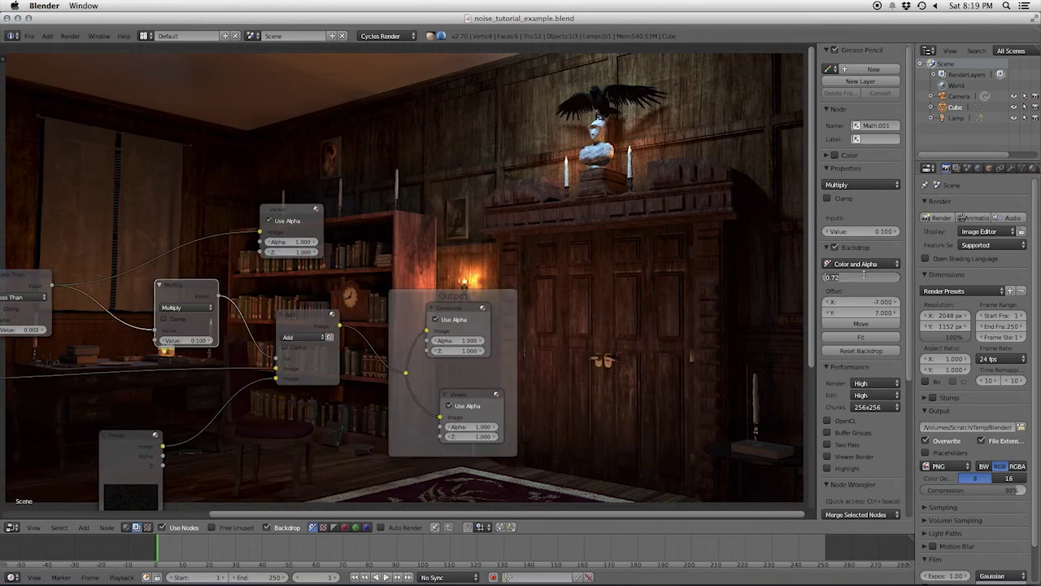
pyautogui.write('1')
pyautogui.press('Return')
pyautogui.keyDown('alt'); pyautogui.moveTo(651, 289); pyautogui.dragTo(395, 217, button='middle'); pyautogui.keyUp('alt')
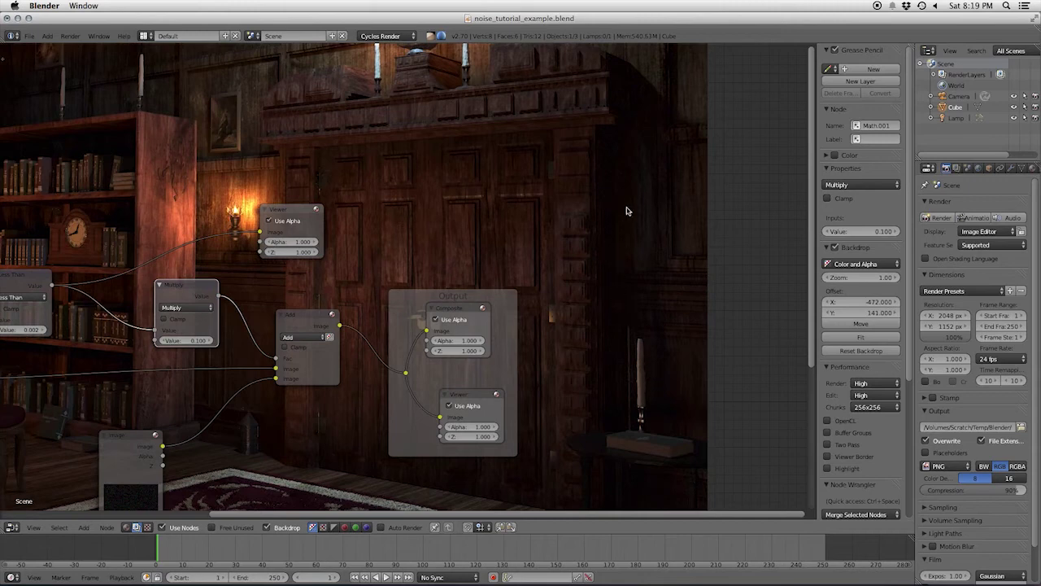
# Step: Try a higher Multiply value, restore it to 0.100, and select the Add node
pyautogui.click(213, 340)
pyautogui.click(160, 341)
pyautogui.click(293, 325)
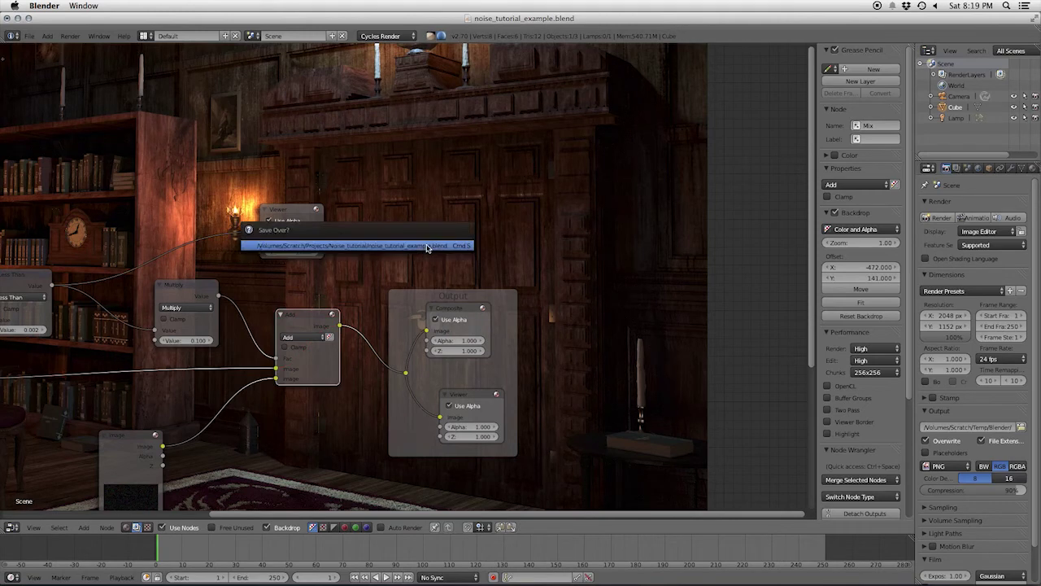
# Step: Render the current frame with the noise compositing setup applied
pyautogui.moveTo(349, 272); pyautogui.dragTo(506, 285, button='middle')
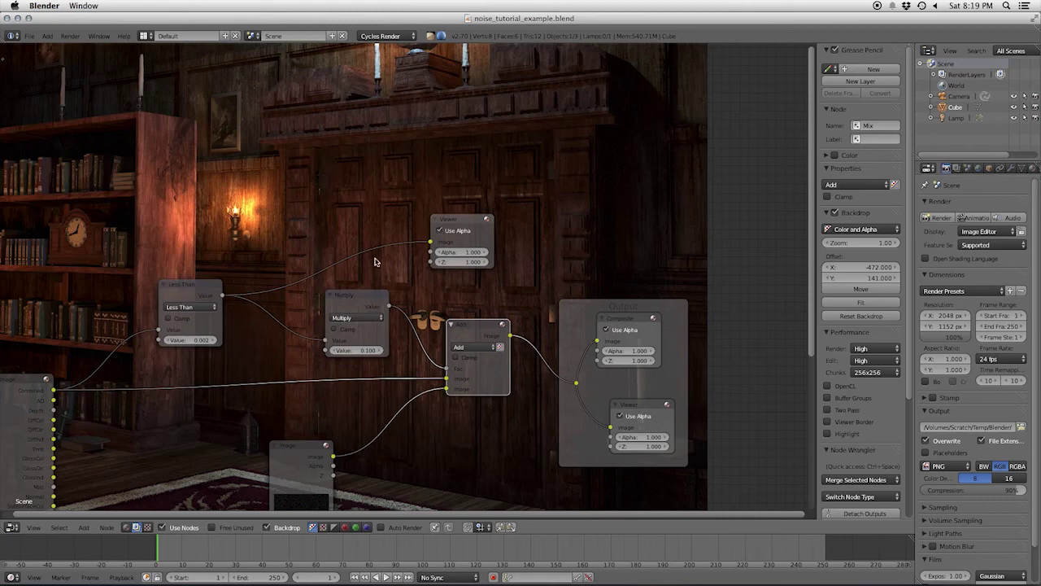
pyautogui.press('space')
pyautogui.press('Escape')
pyautogui.press('F12')
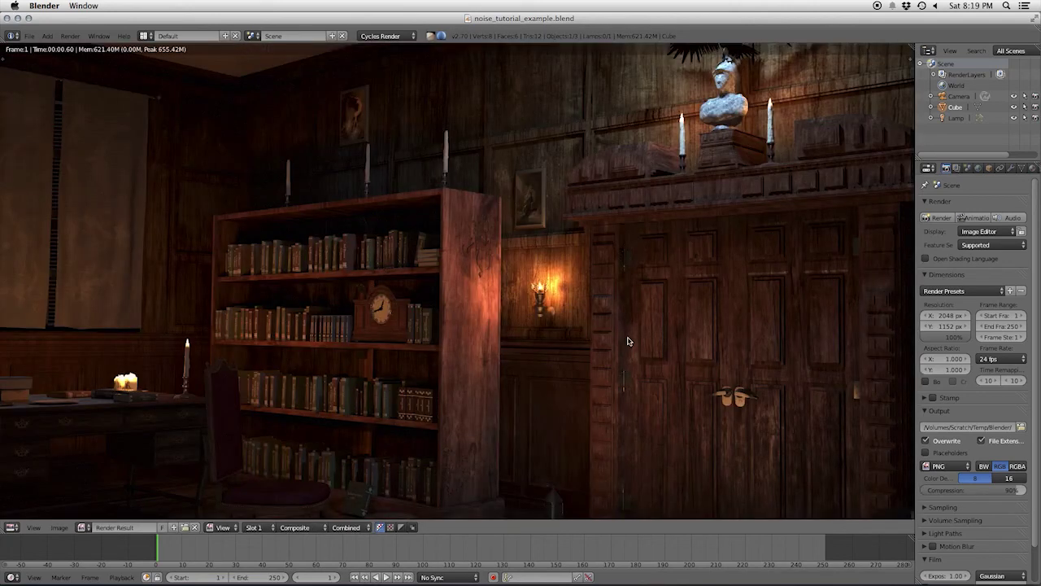
# Step: Examine the noise in the rendered image across the desk, bookcase, doors and dark corner
pyautogui.scroll(1, 630, 342)
pyautogui.moveTo(631, 342); pyautogui.dragTo(275, 279, button='middle')
pyautogui.hscroll(-15, 571, 228)
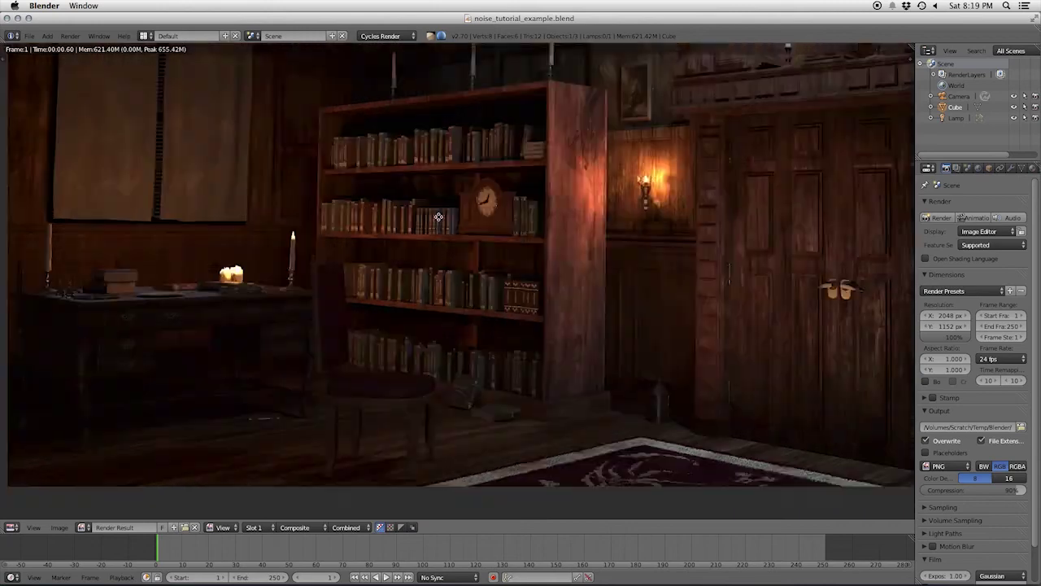
pyautogui.hscroll(13, 432, 323)
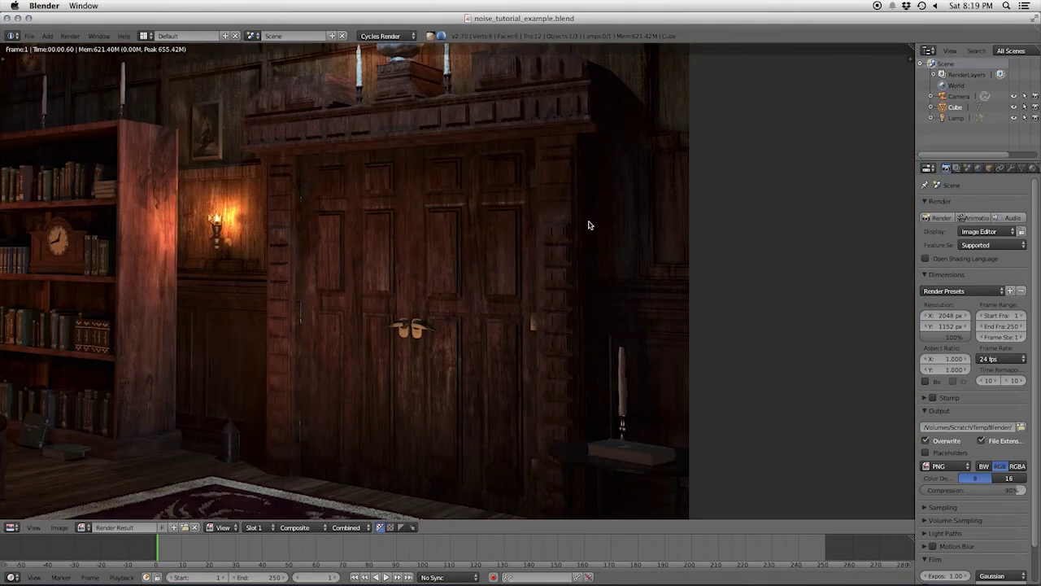
pyautogui.moveTo(422, 347); pyautogui.dragTo(681, 267, button='middle')
pyautogui.scroll(5, 410, 239)
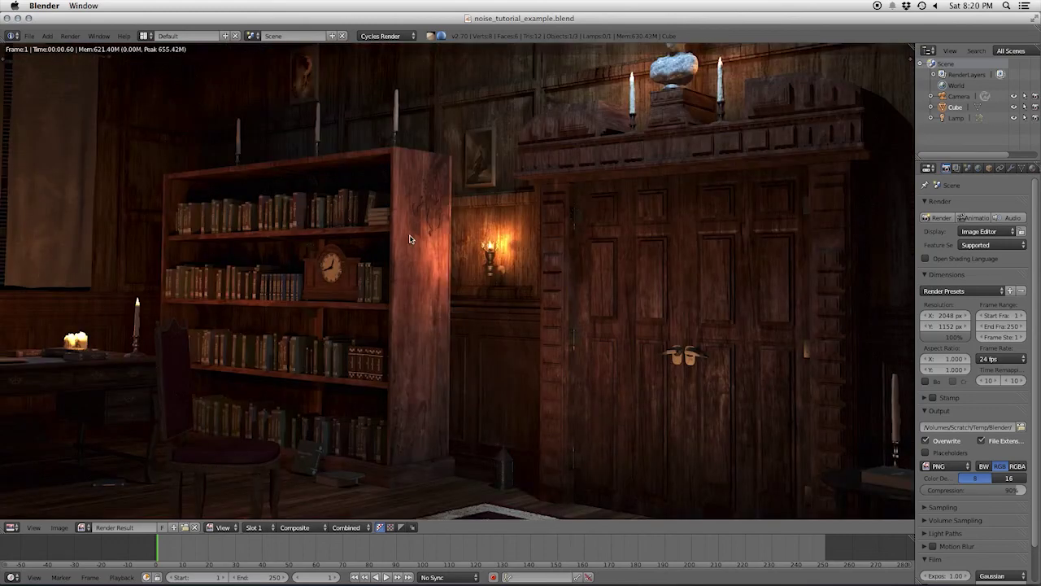